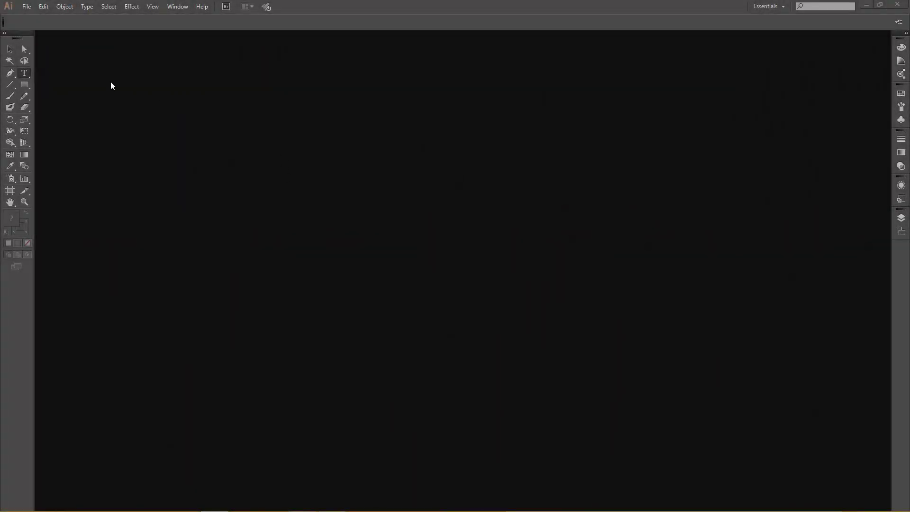
Step: Open Old Stock.ai from the Old Stock folder, retaining the 9-slice scaling option for symbols
click(26, 6)
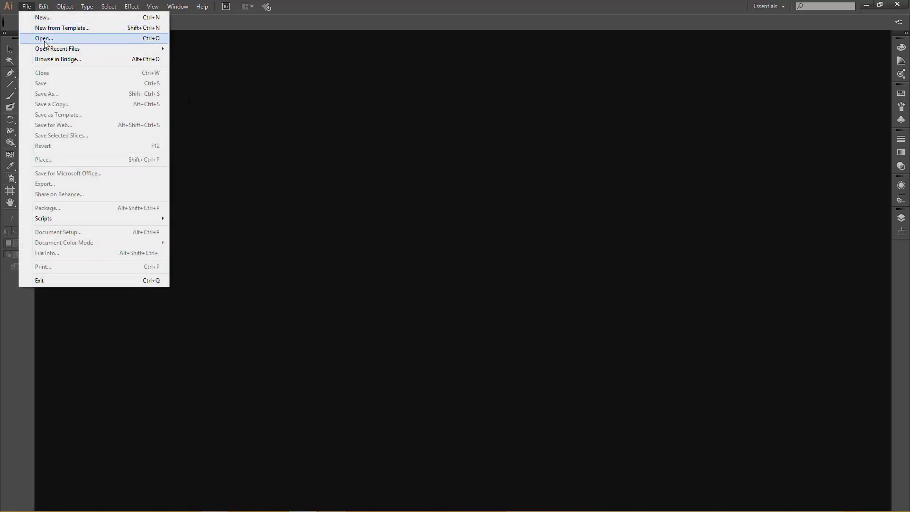
click(45, 41)
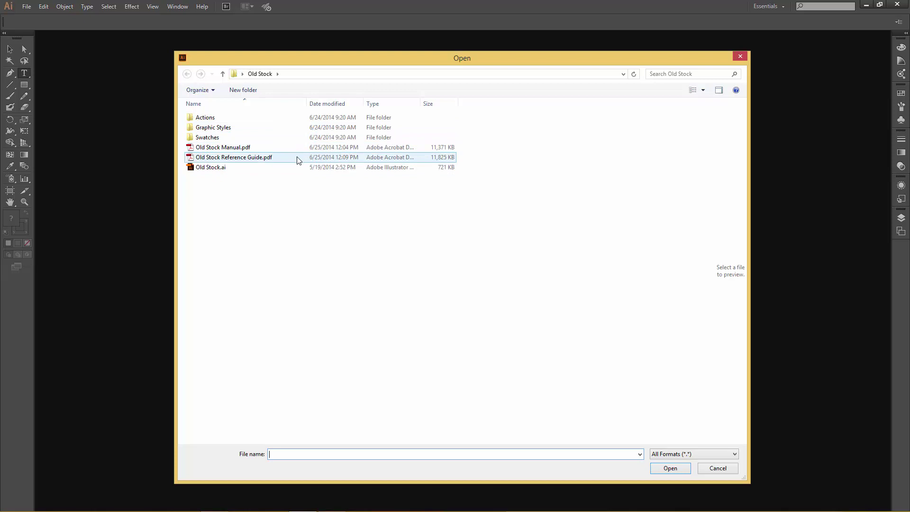
click(209, 171)
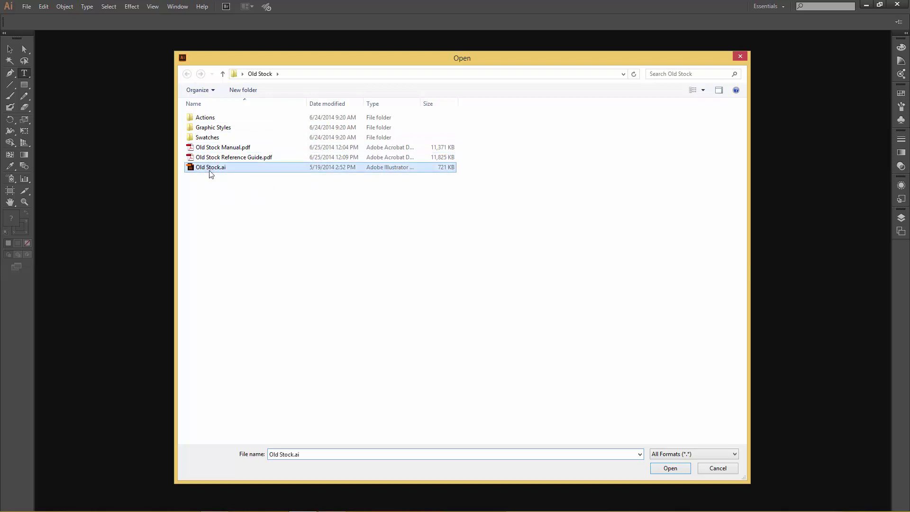
click(670, 468)
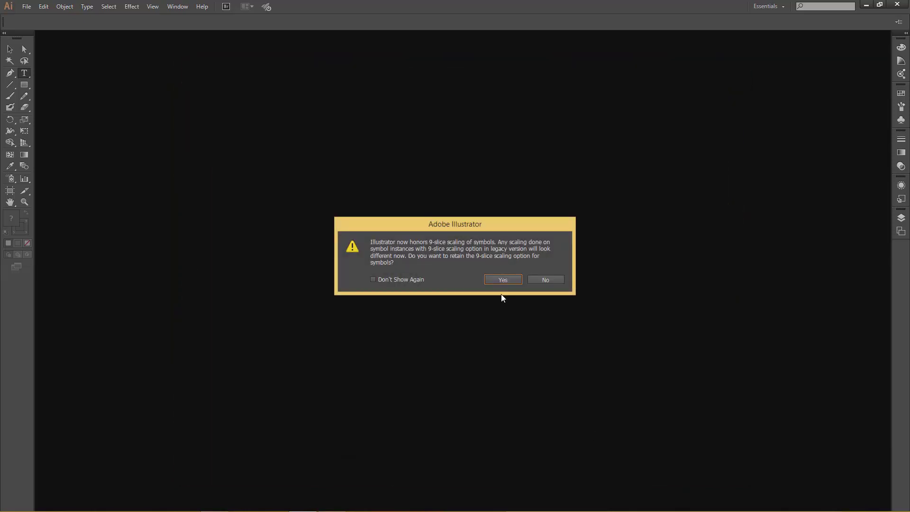
click(501, 279)
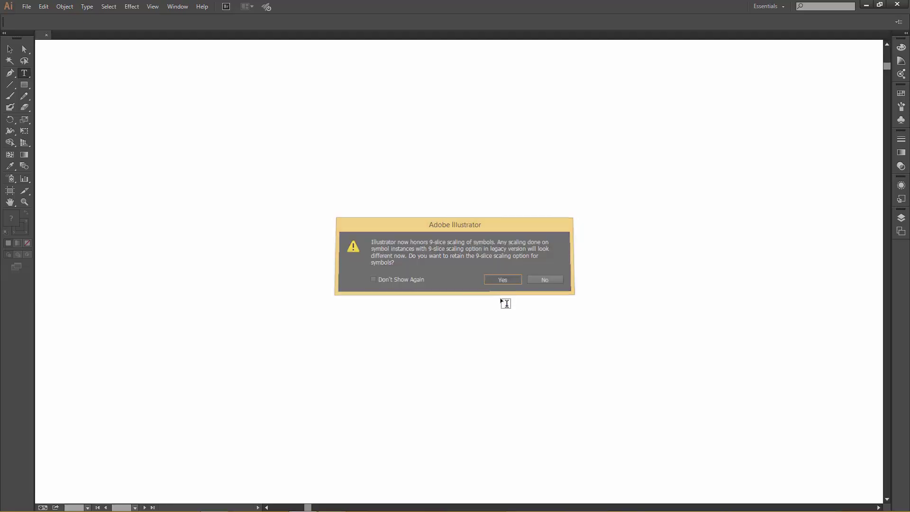
drag(609, 223, 464, 211)
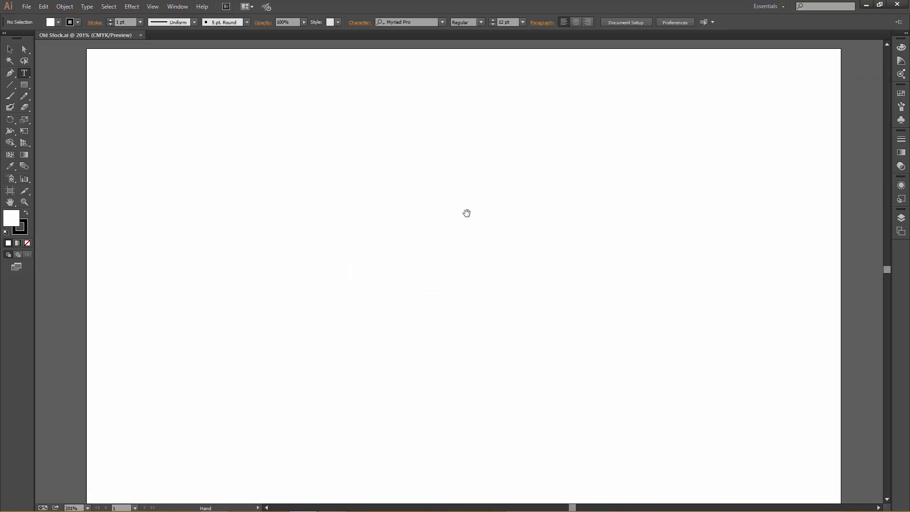
Step: Examine the swatches and graphic styles included in the Old Stock document
click(901, 94)
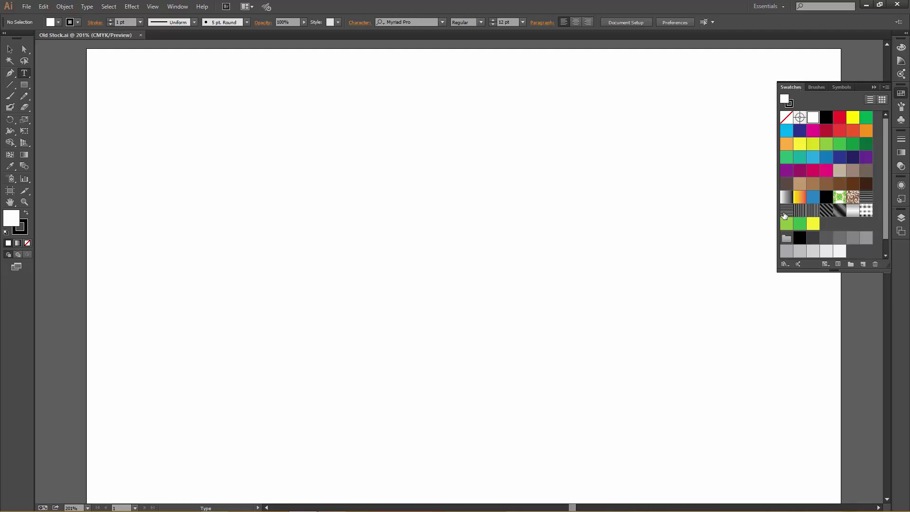
click(873, 88)
click(900, 185)
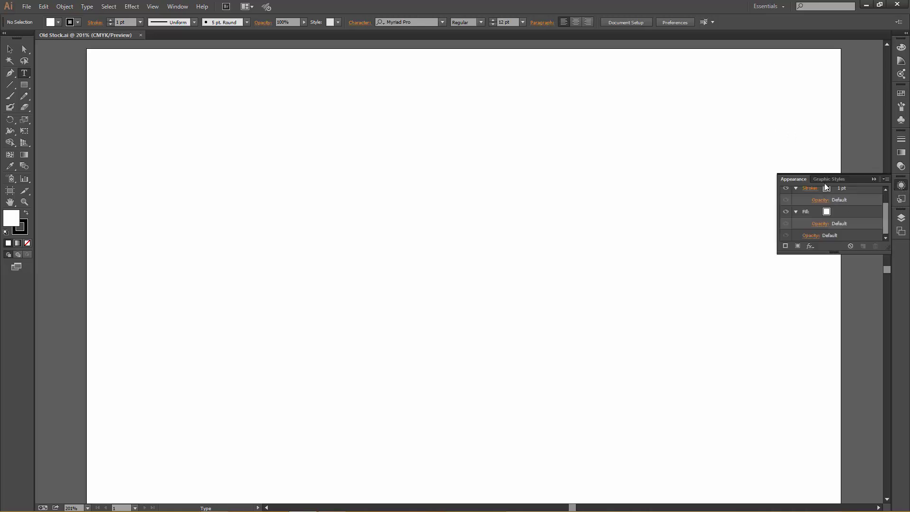
click(829, 179)
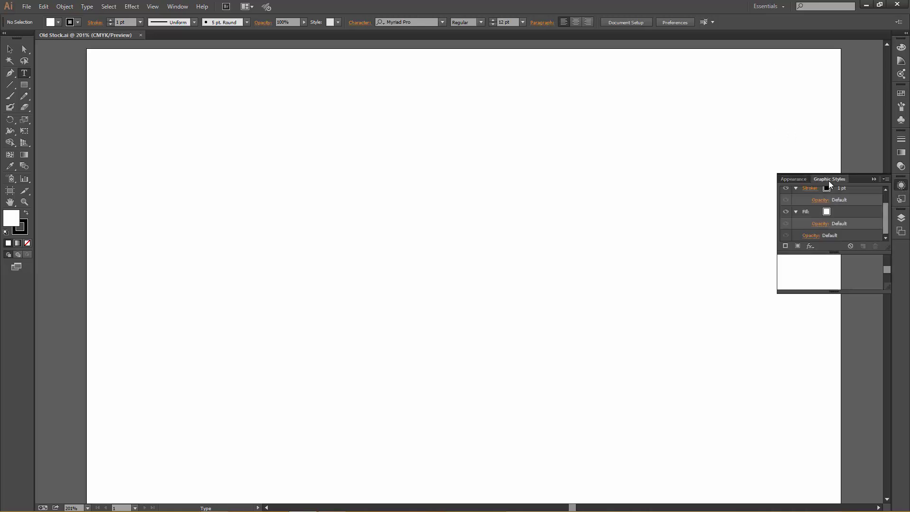
click(873, 179)
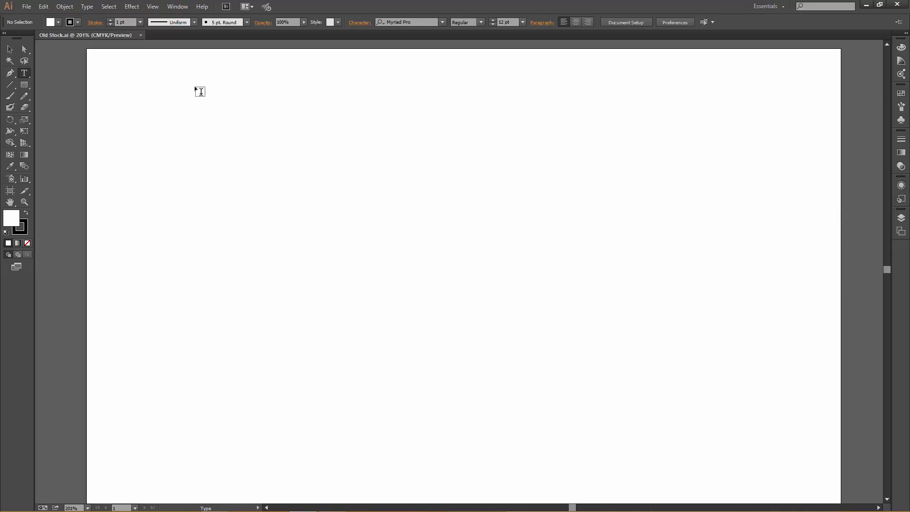
Step: Load the action set OS Drop Shadow Minus Outline Small.aia from the Old Stock Drop Shadow minus Outline folder
click(178, 7)
click(194, 106)
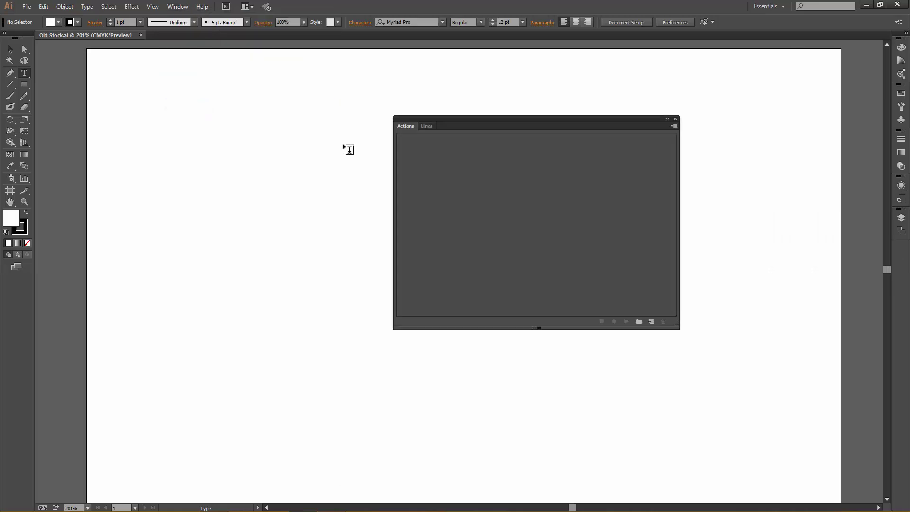
click(674, 126)
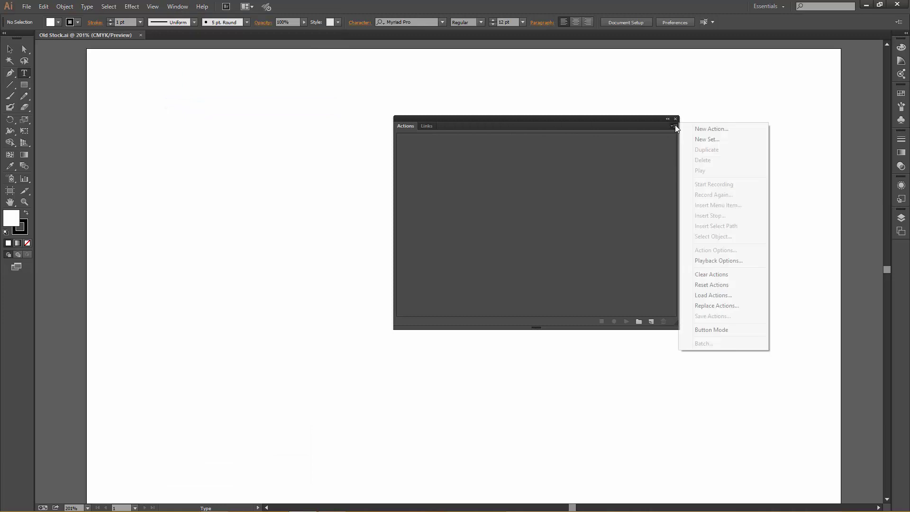
click(707, 295)
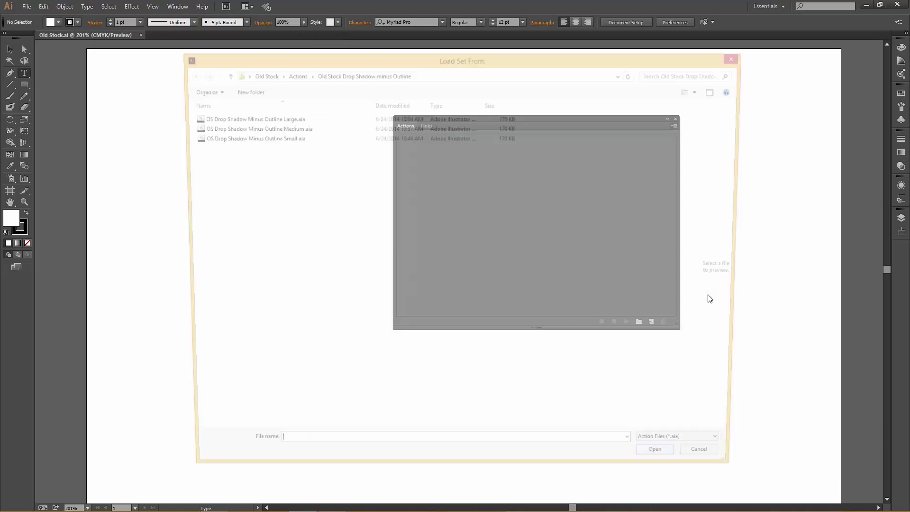
click(291, 74)
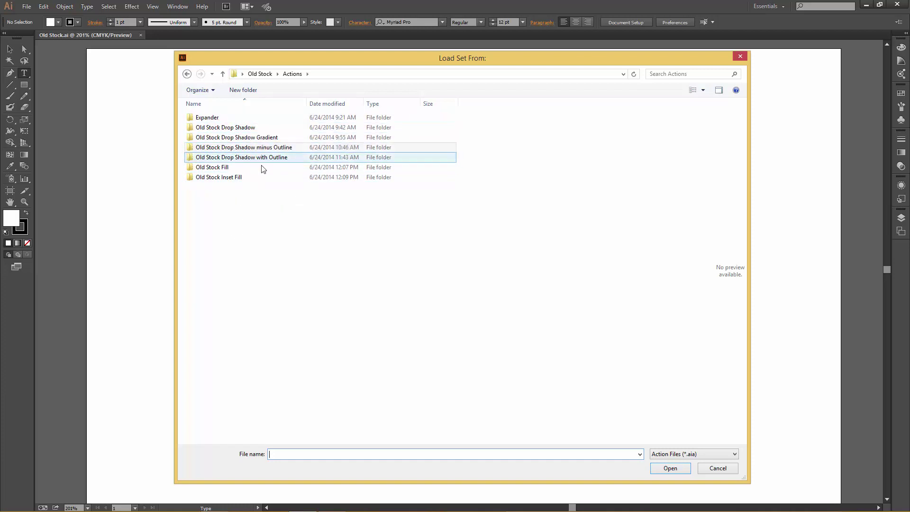
click(263, 151)
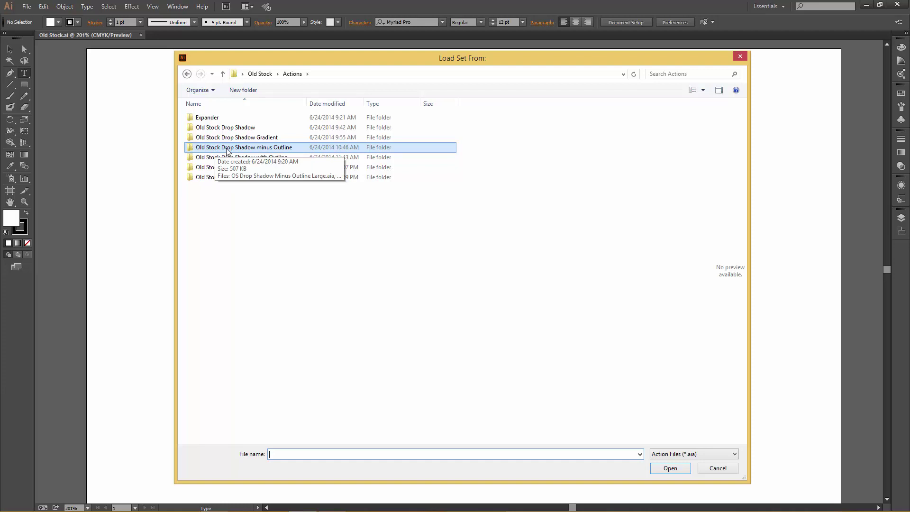
double_click(276, 148)
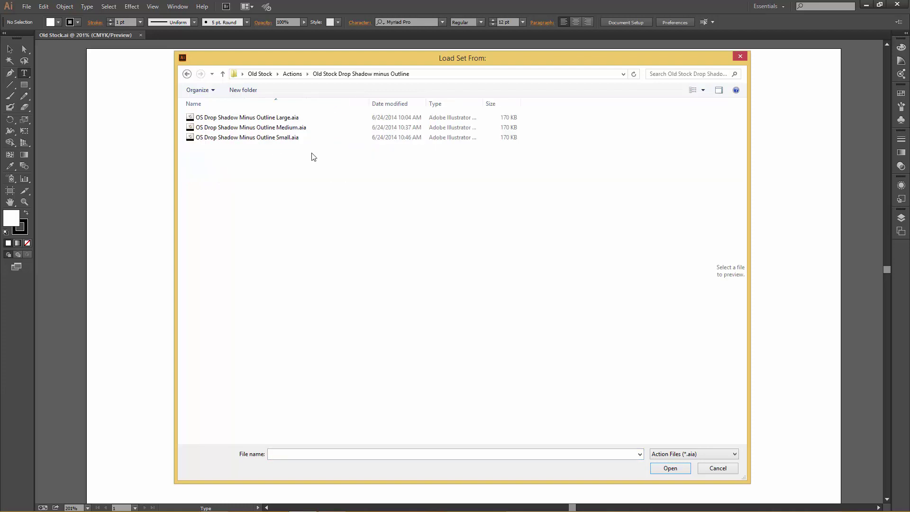
click(240, 137)
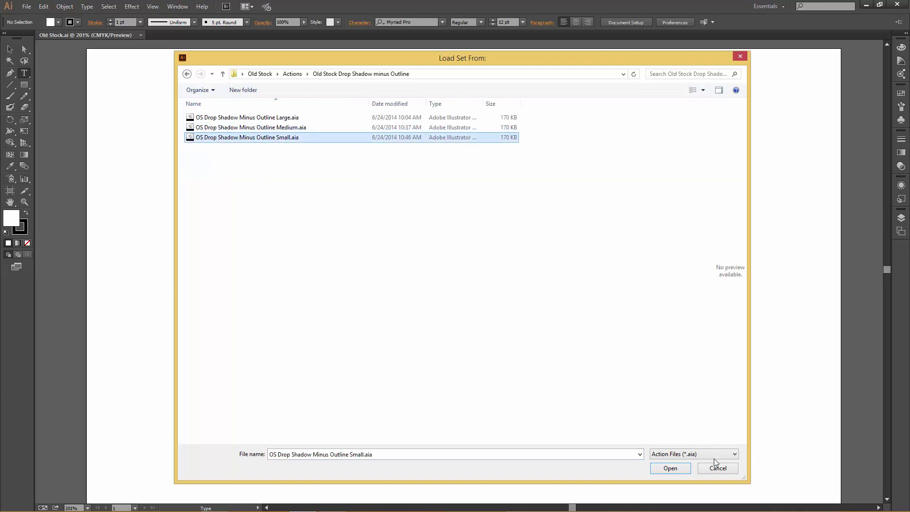
click(668, 469)
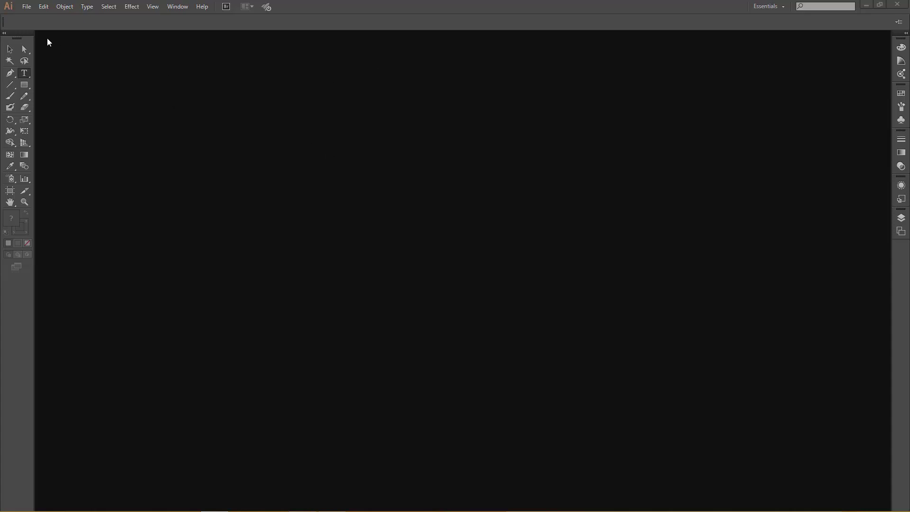
Step: Create a new landscape Letter document of 792 x 612 px with one artboard in CMYK color mode
click(27, 7)
click(29, 17)
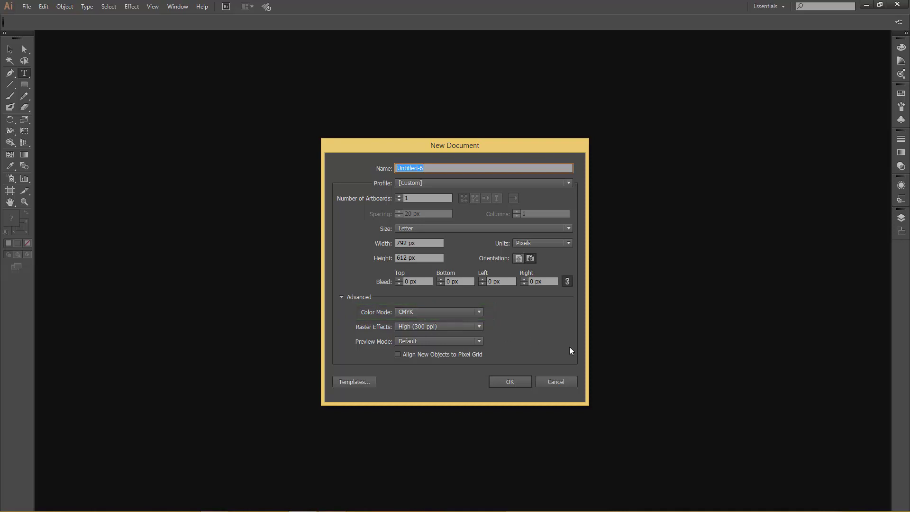
click(502, 380)
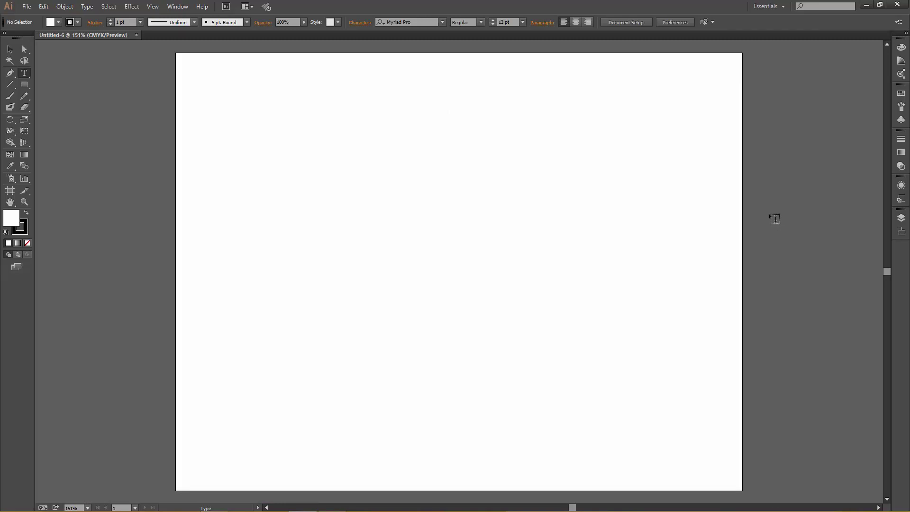
Step: Display the new document's swatches, toggling their visibility off and back on
click(901, 94)
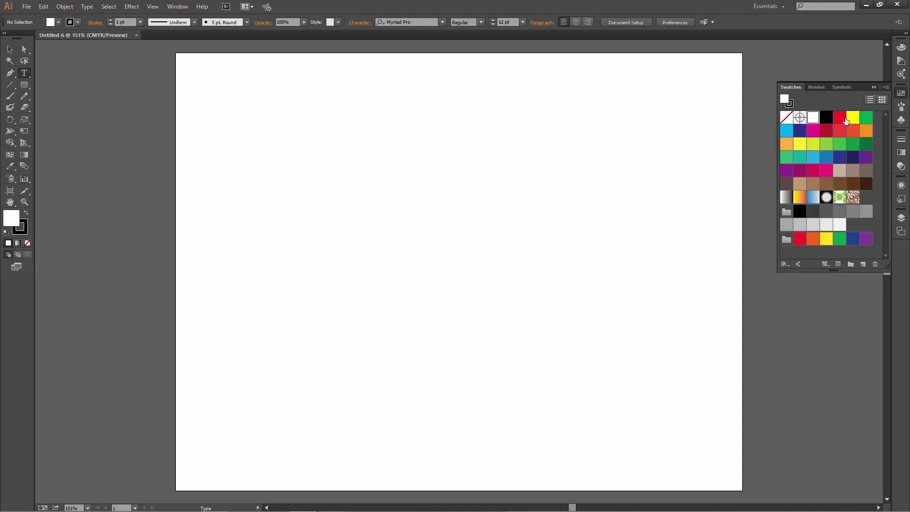
click(181, 8)
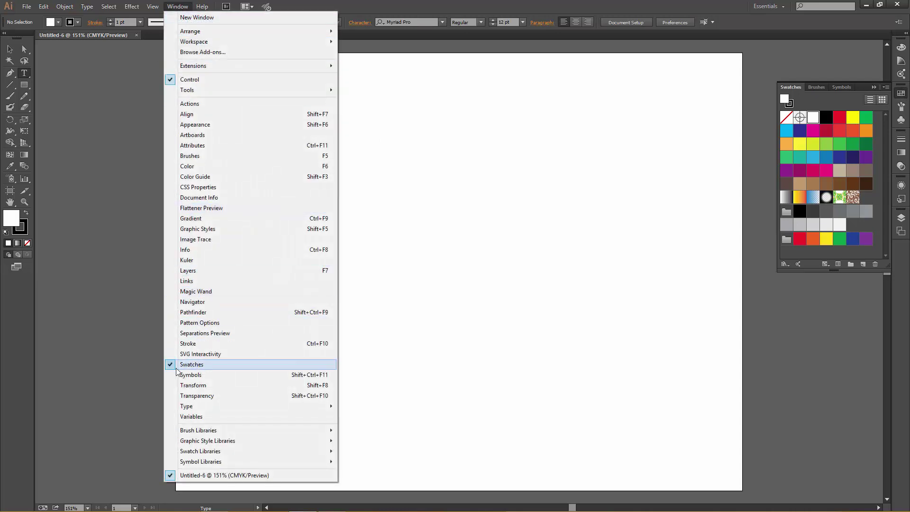
click(202, 366)
click(180, 4)
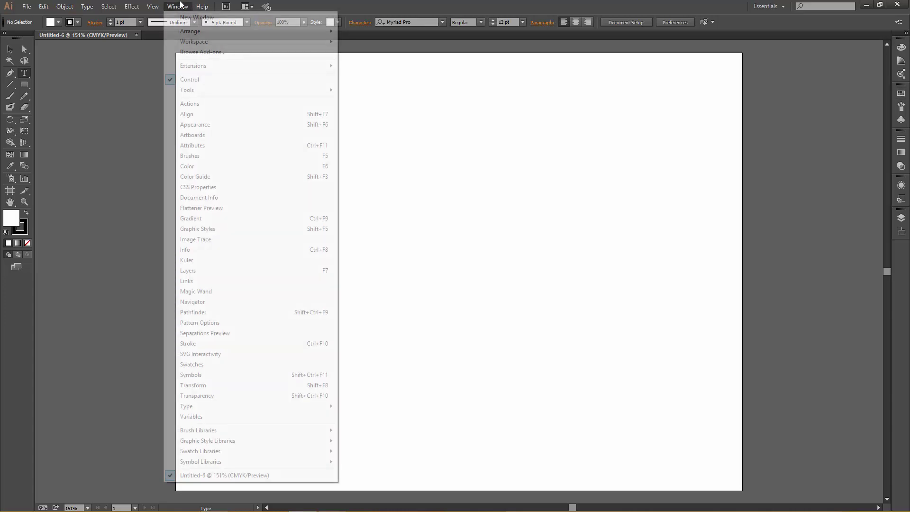
click(201, 364)
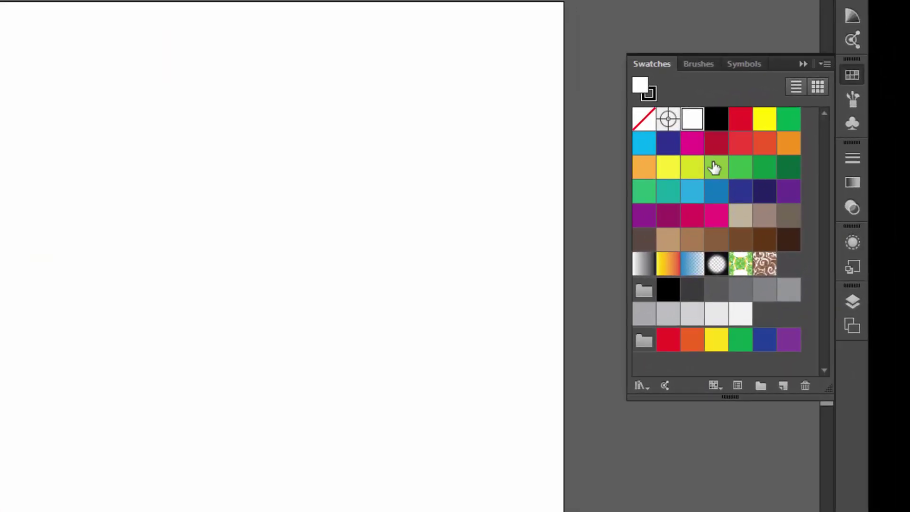
Step: Load Old Stock.ai as an external swatch library from the Swatches folder inside the desktop's Old Stock folder
click(824, 63)
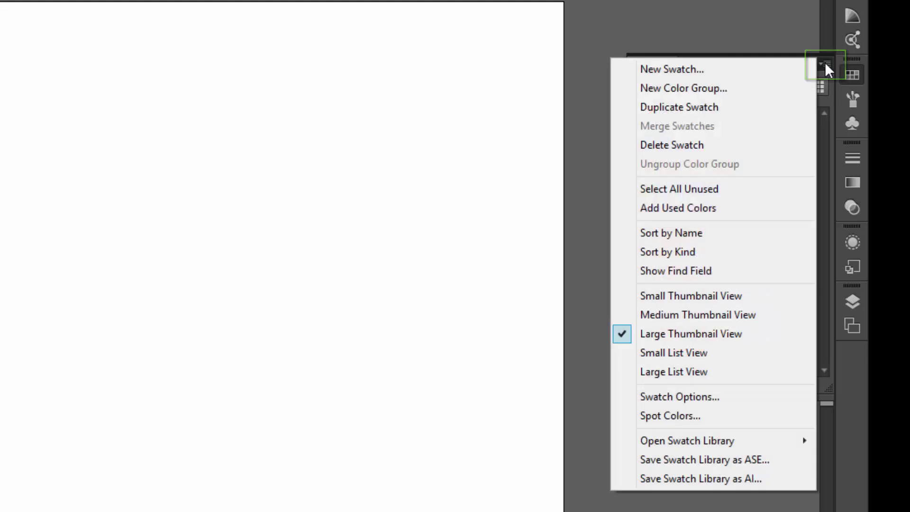
mouse_move(679, 440)
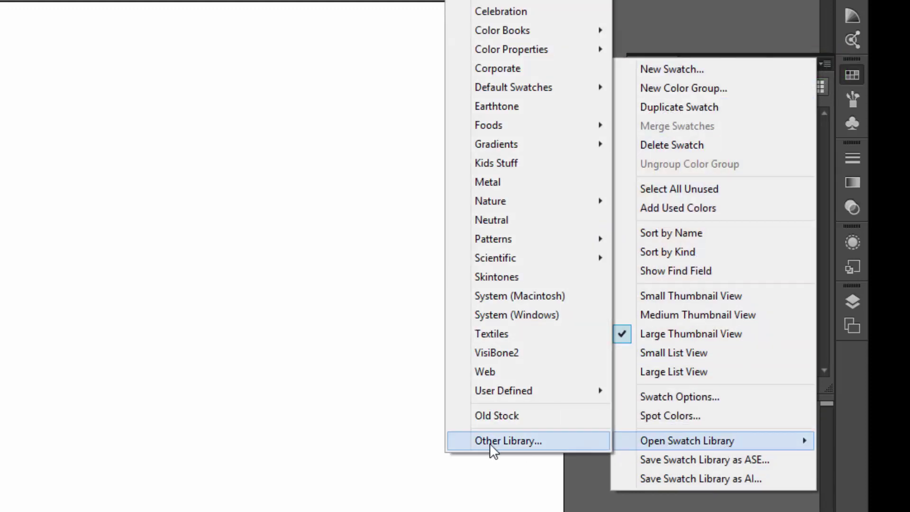
click(521, 442)
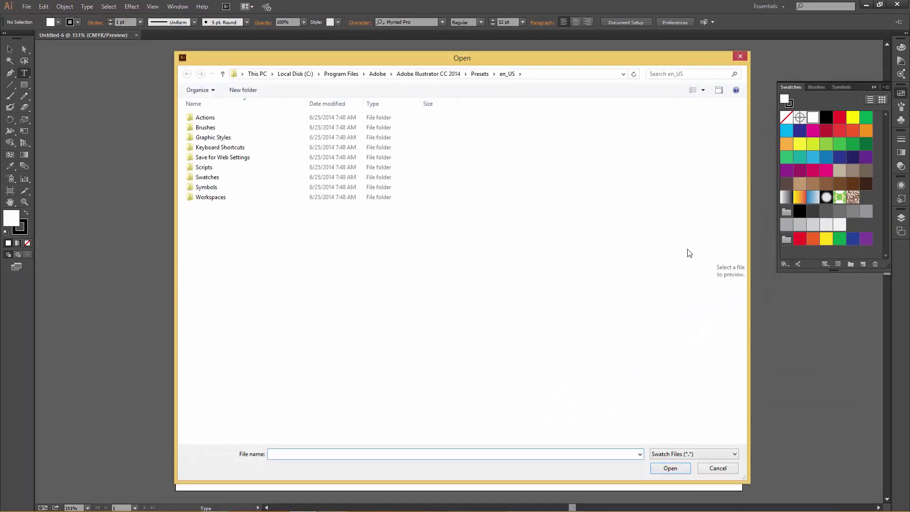
click(257, 74)
double_click(231, 136)
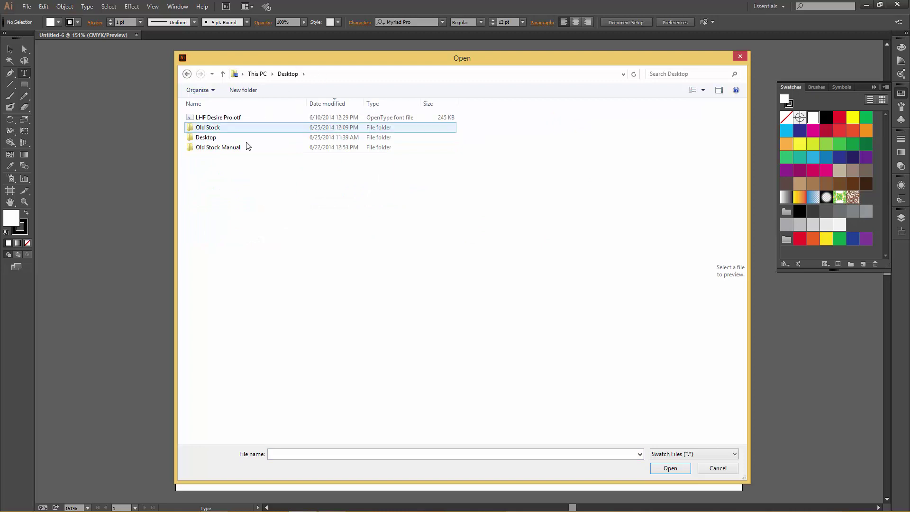
double_click(213, 130)
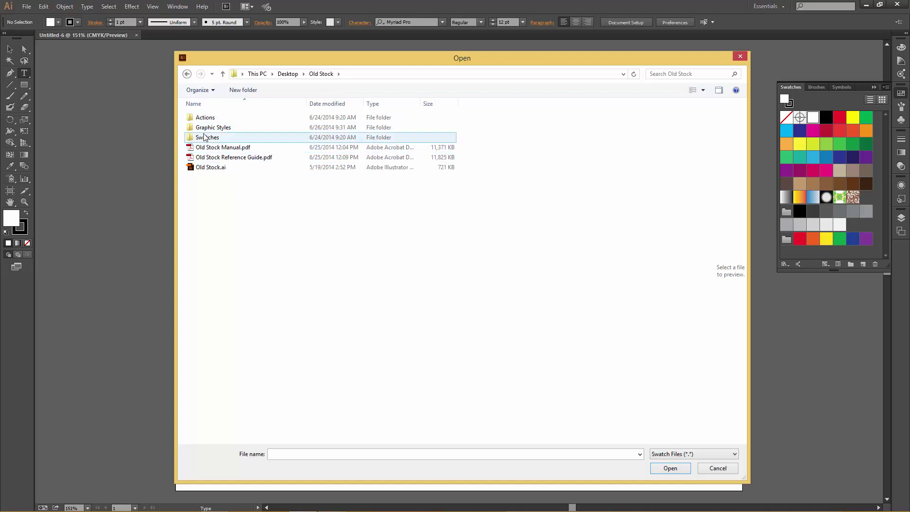
double_click(207, 137)
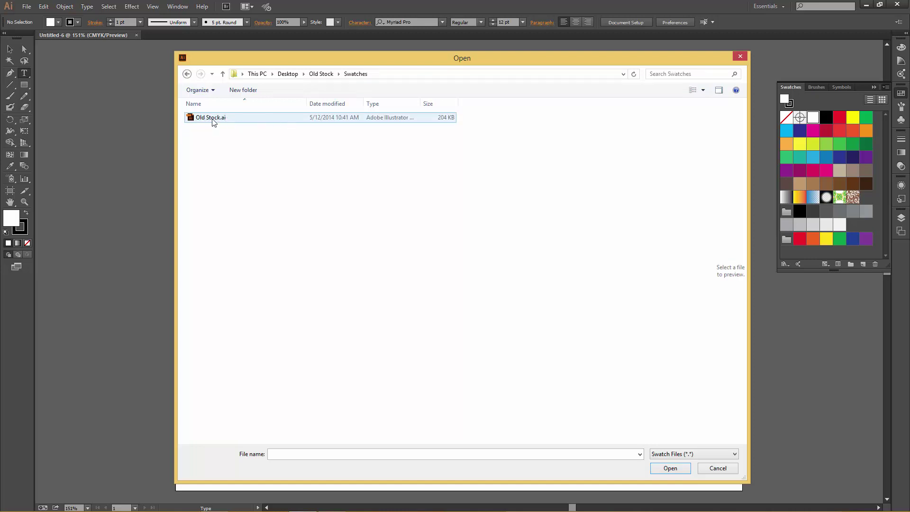
click(214, 119)
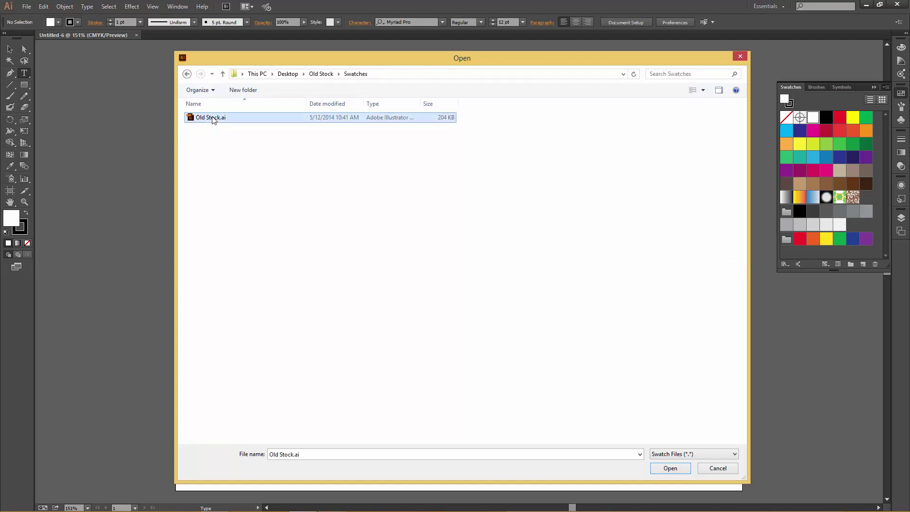
click(669, 468)
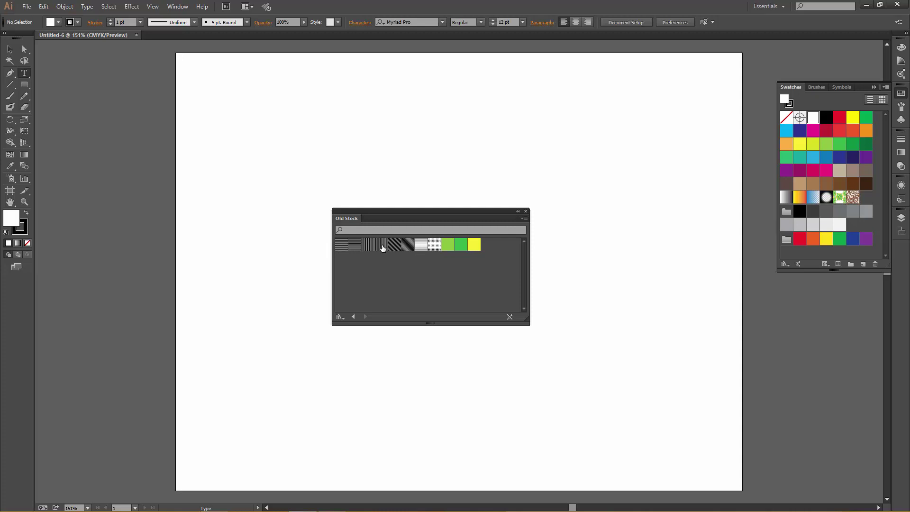
Step: Try the small thumbnail view for the Old Stock swatch library and switch back to large thumbnails
click(522, 218)
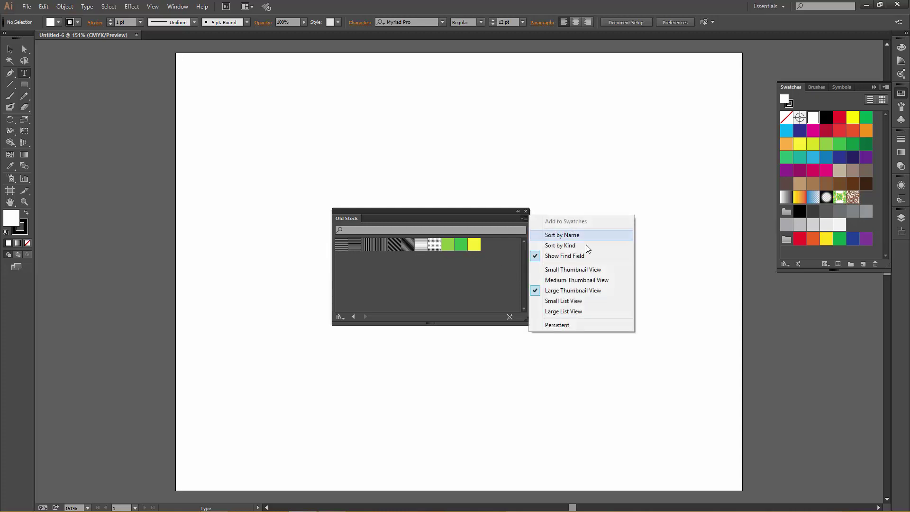
click(580, 270)
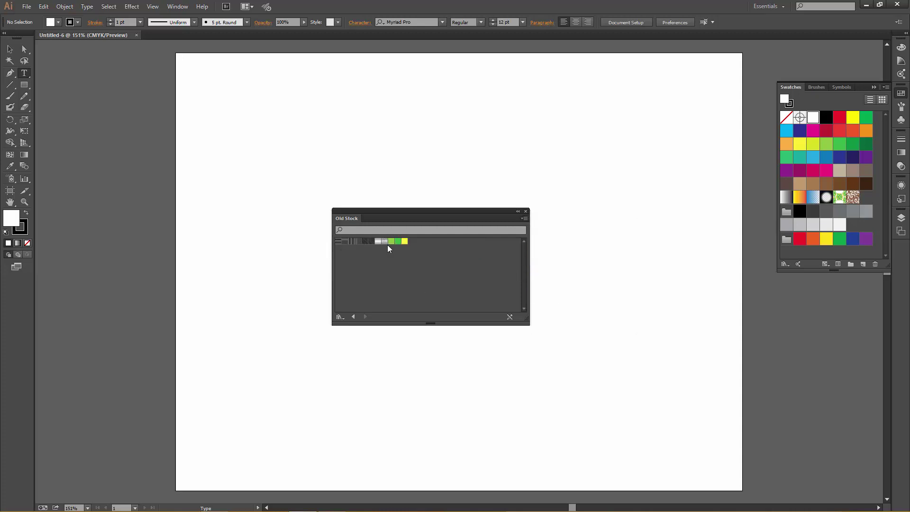
click(524, 218)
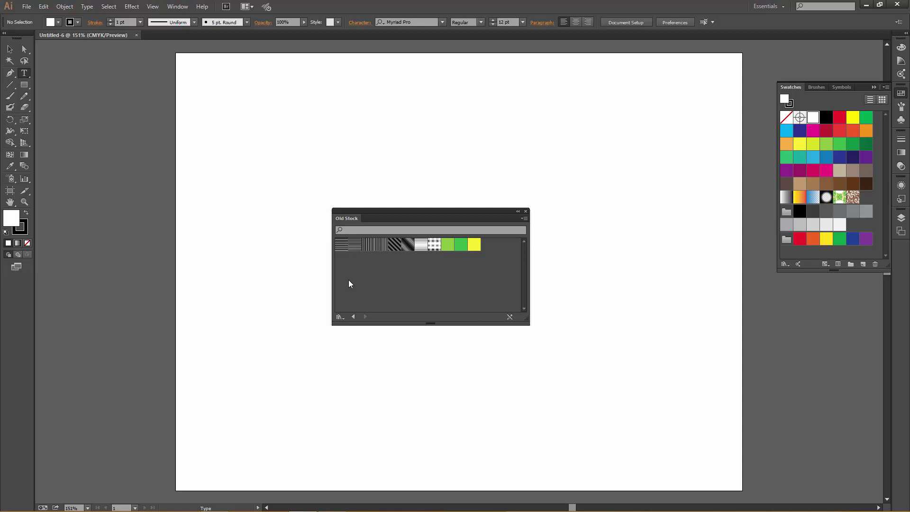
Step: Add all swatches from the Old Stock library to the document's swatches, then close the library and collapse the swatches
click(341, 248)
shift+click(474, 247)
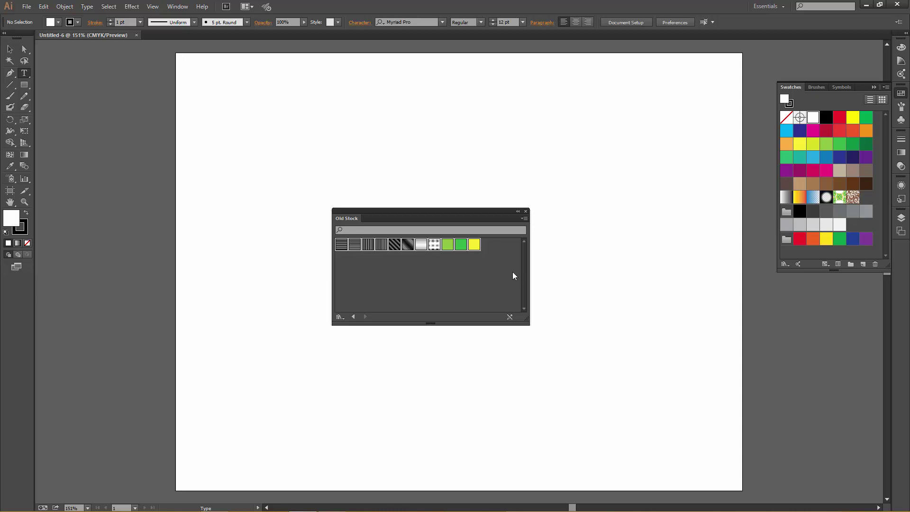
click(524, 218)
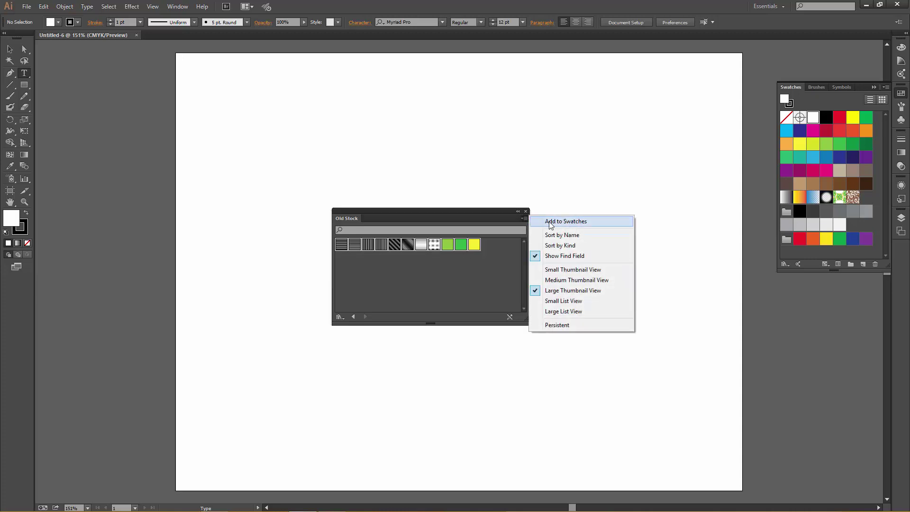
click(578, 224)
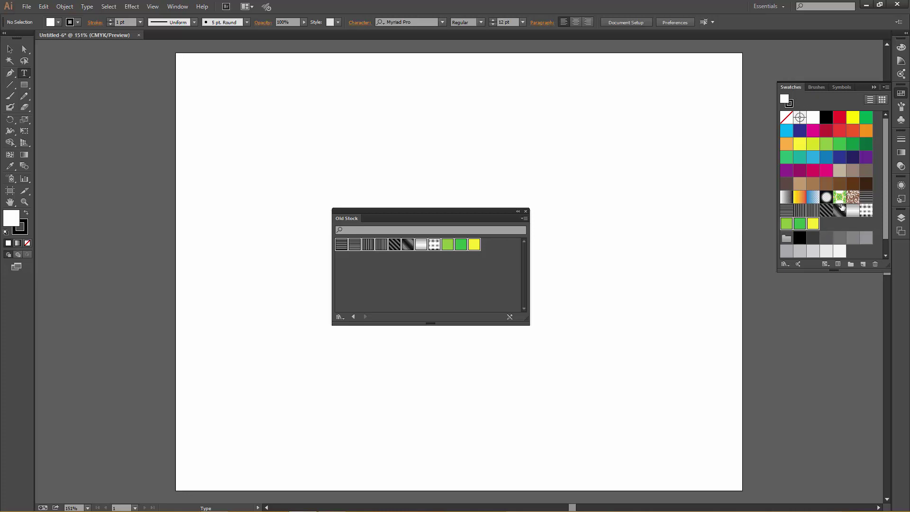
click(525, 211)
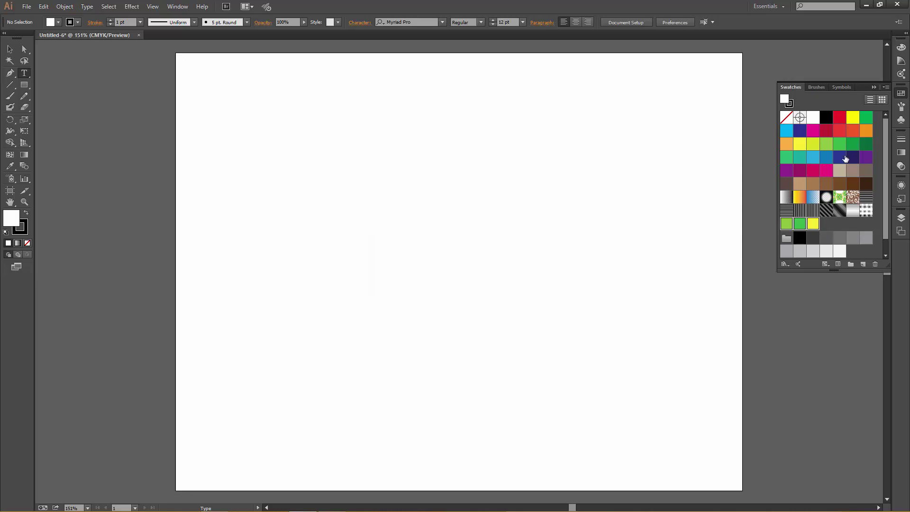
click(873, 86)
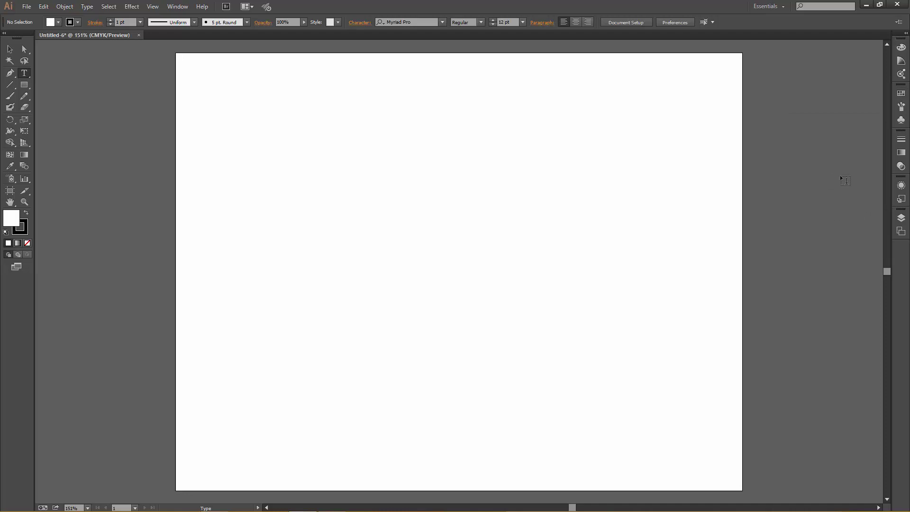
Step: Display the document's graphic styles, collapse them and bring them back up
click(901, 186)
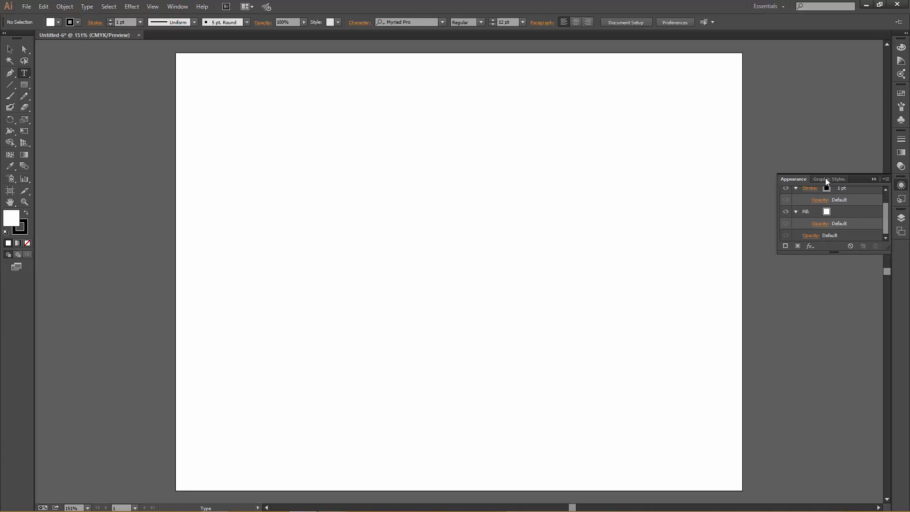
click(826, 178)
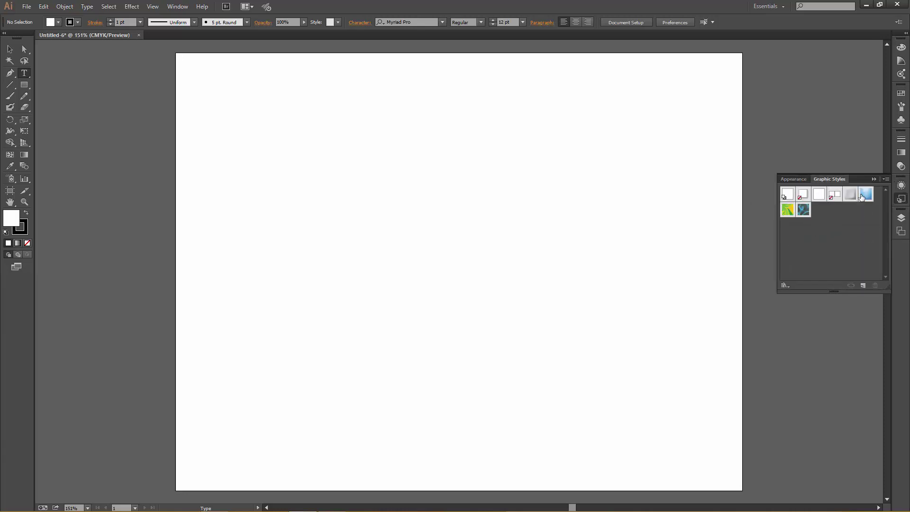
click(872, 179)
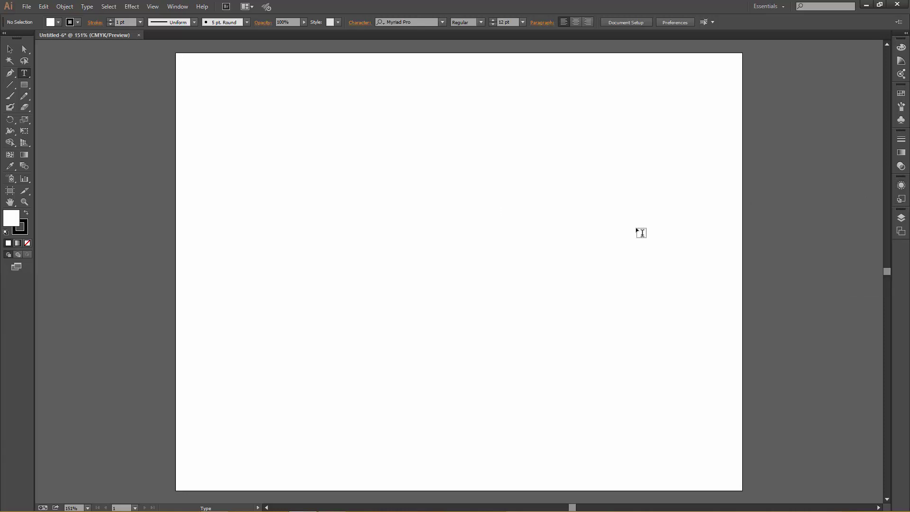
click(176, 7)
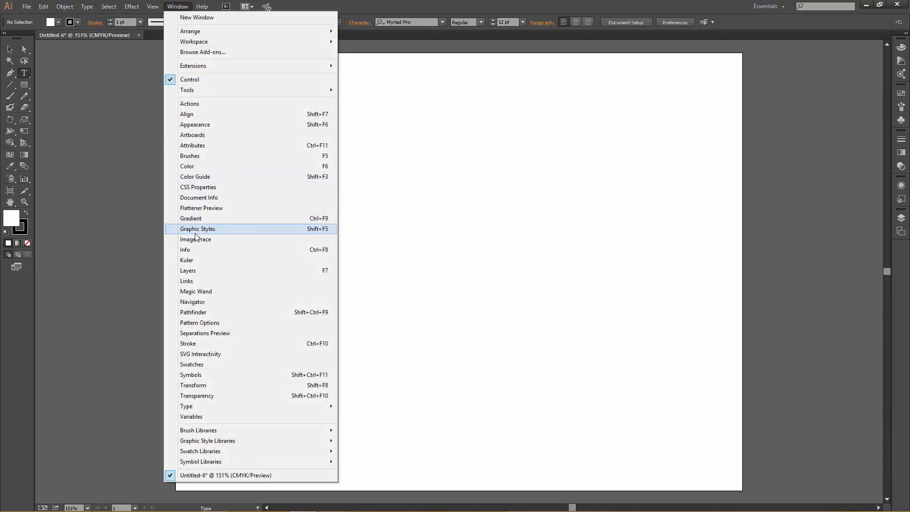
click(196, 232)
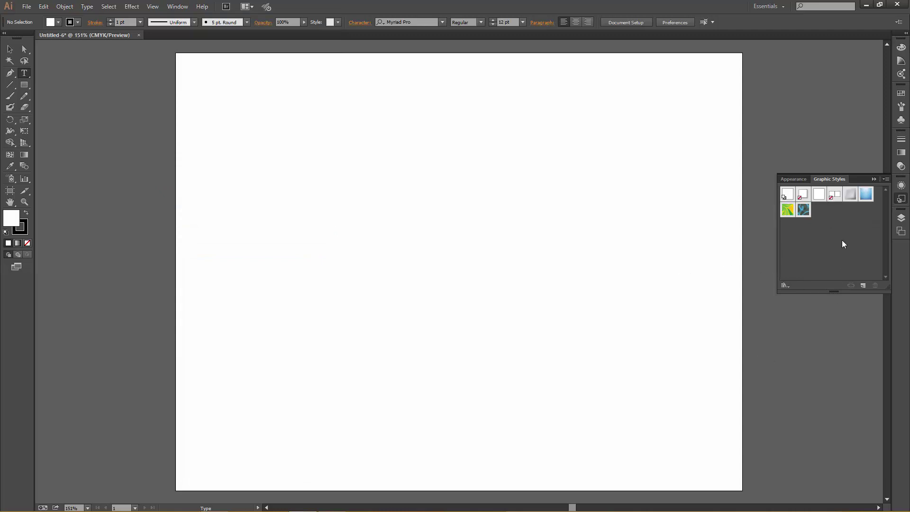
Step: Load Old Stock.ai as an external graphic style library from the Graphic Styles folder inside the desktop's Old Stock folder
click(885, 179)
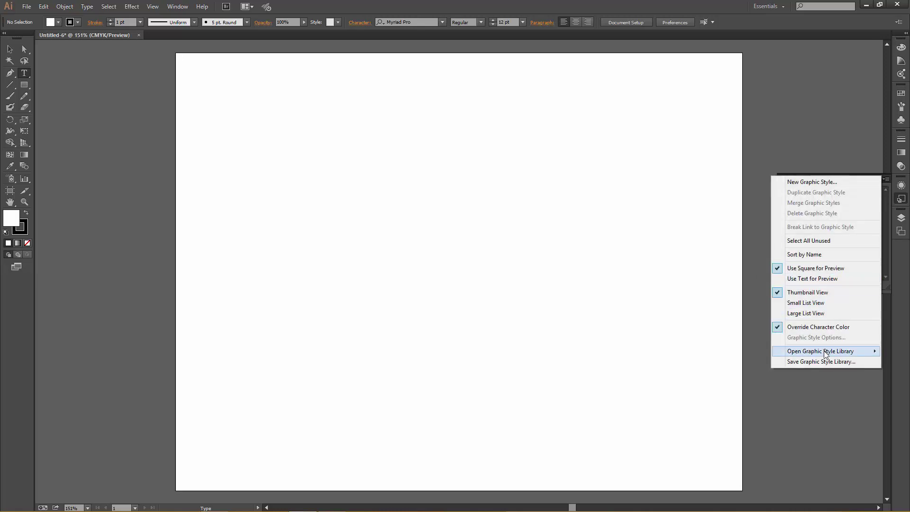
mouse_move(816, 353)
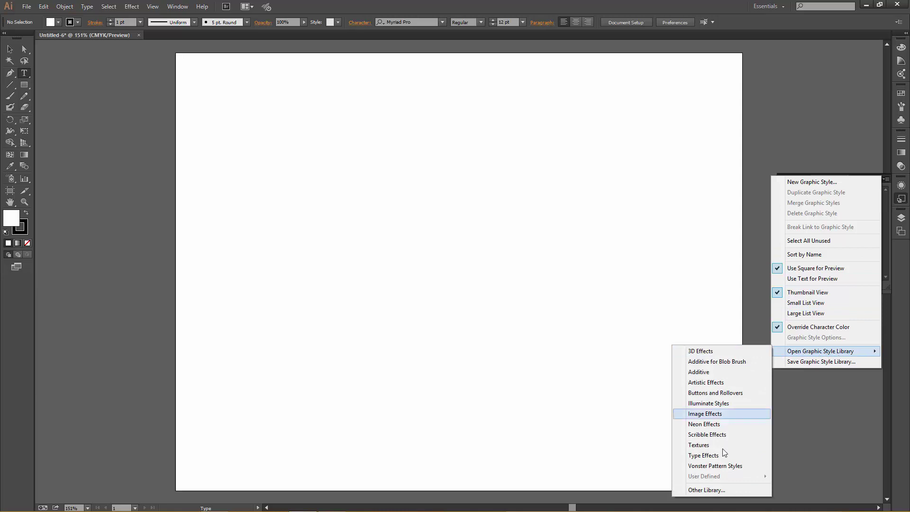
click(717, 492)
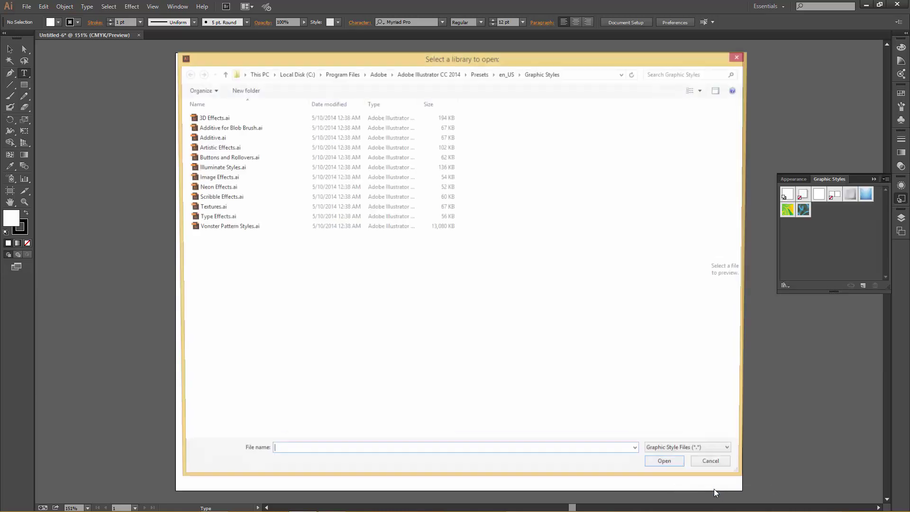
click(257, 74)
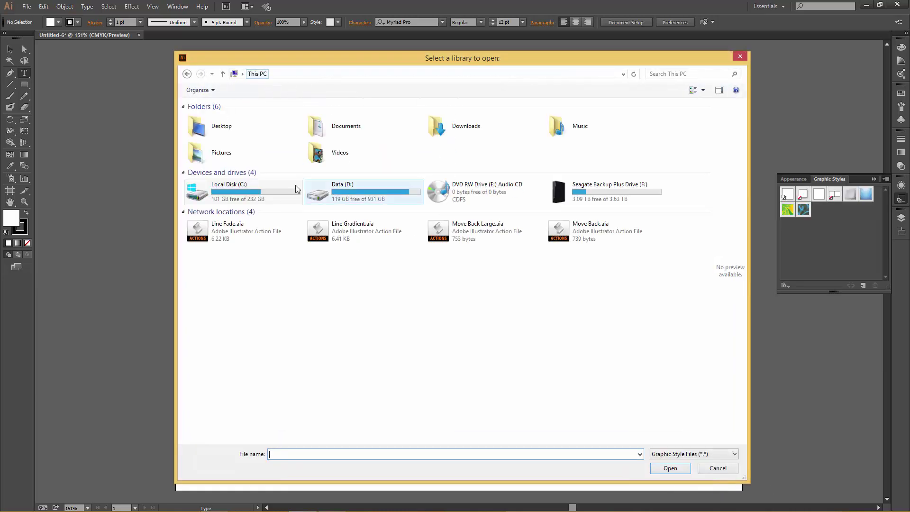
double_click(223, 133)
double_click(237, 129)
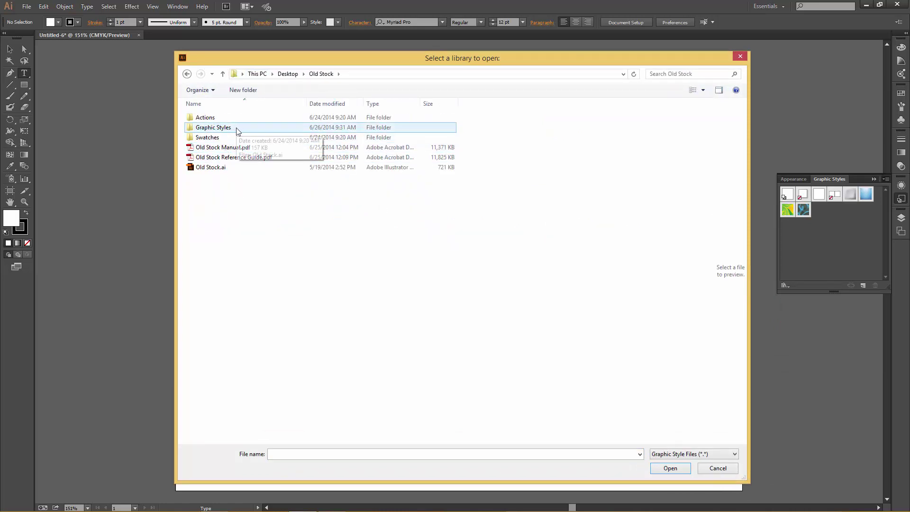
click(237, 130)
double_click(238, 131)
click(213, 119)
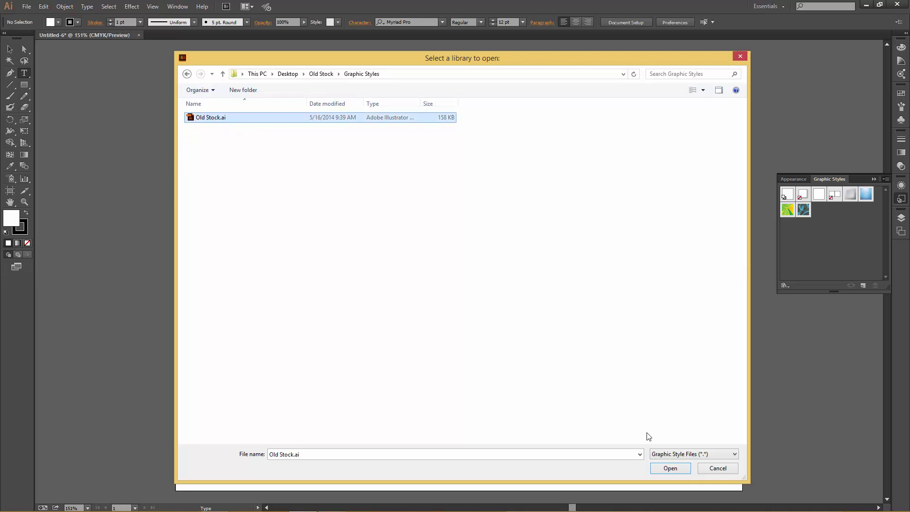
click(670, 469)
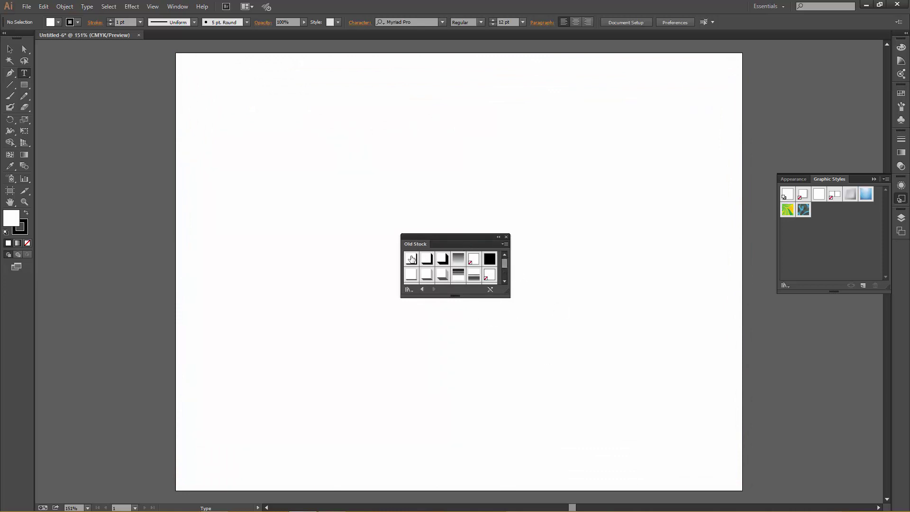
Step: Enlarge the Old Stock style library, add all its styles to the document's graphic styles, and close it
drag(509, 297, 560, 339)
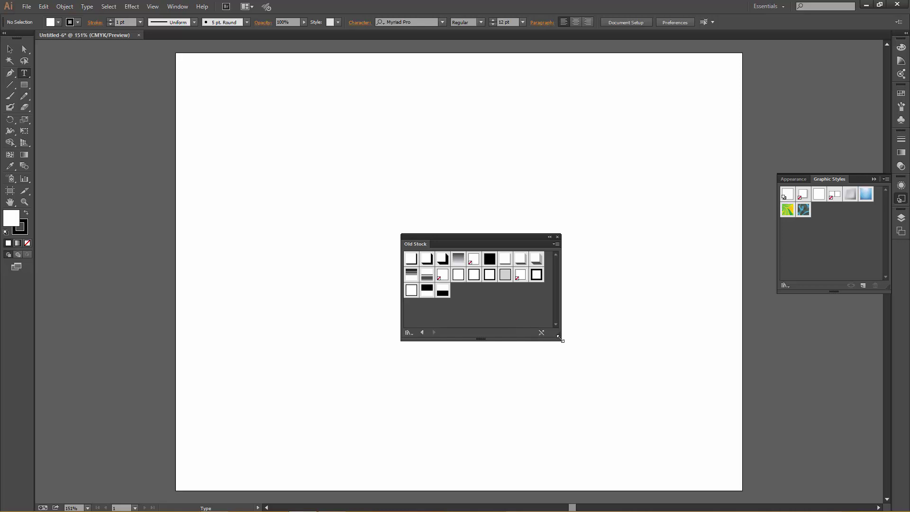
click(412, 261)
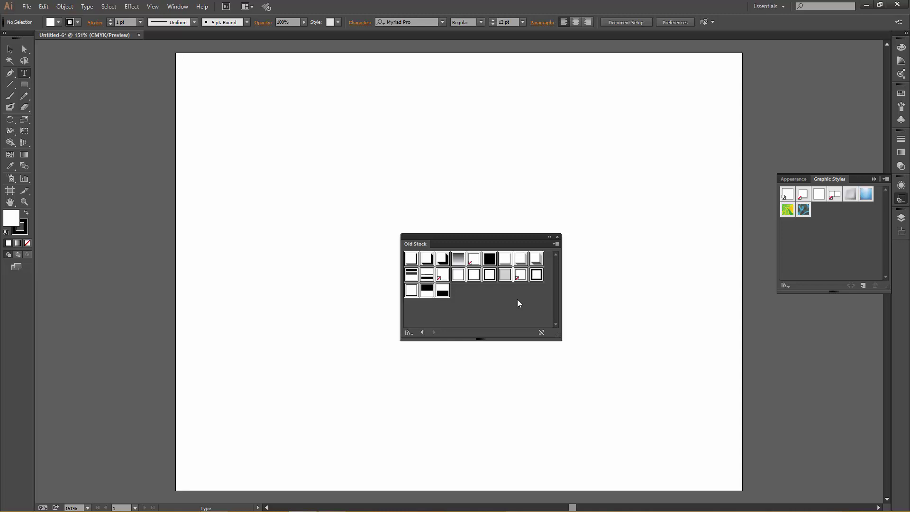
click(555, 244)
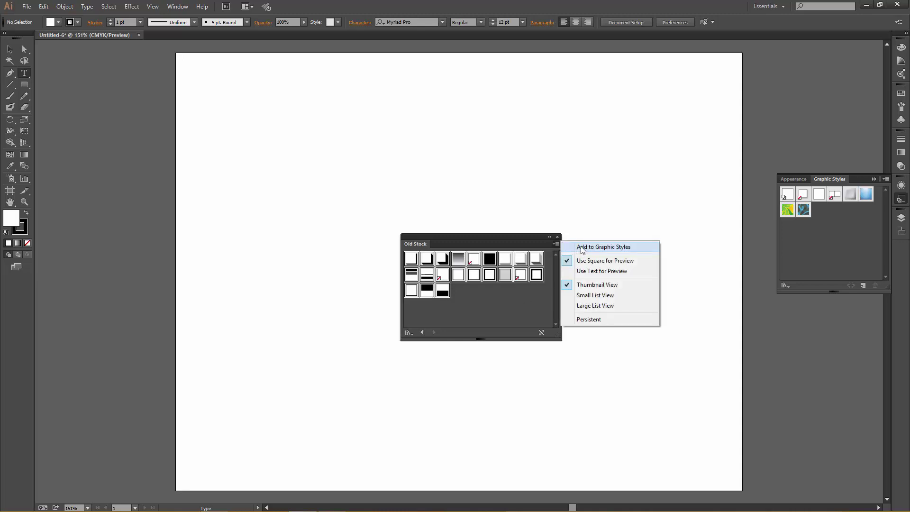
click(615, 247)
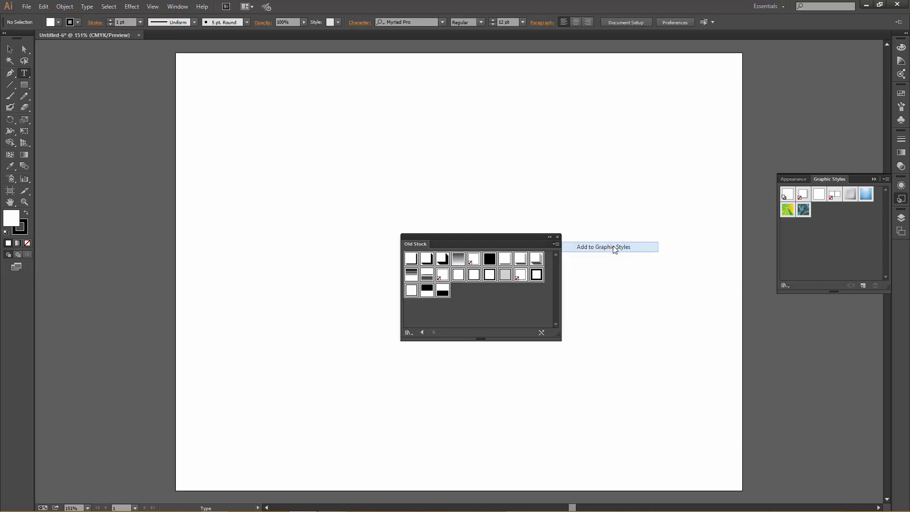
click(557, 237)
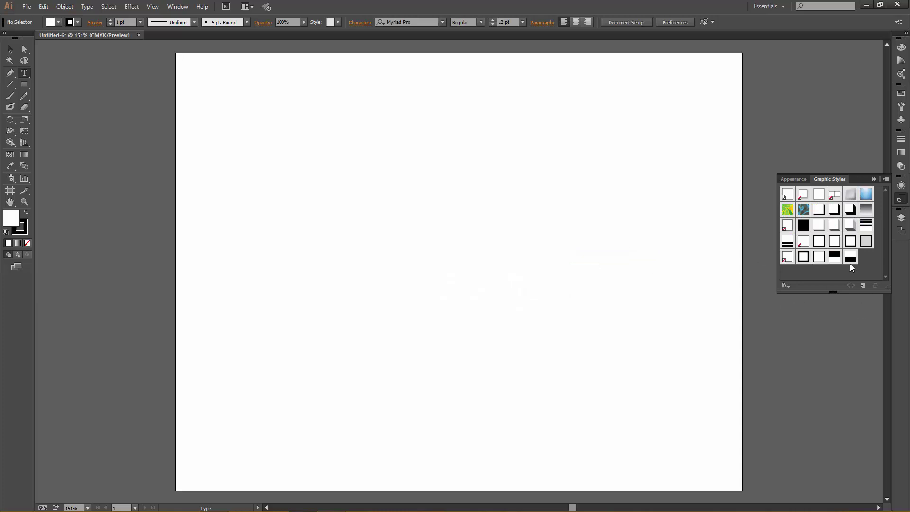
click(873, 178)
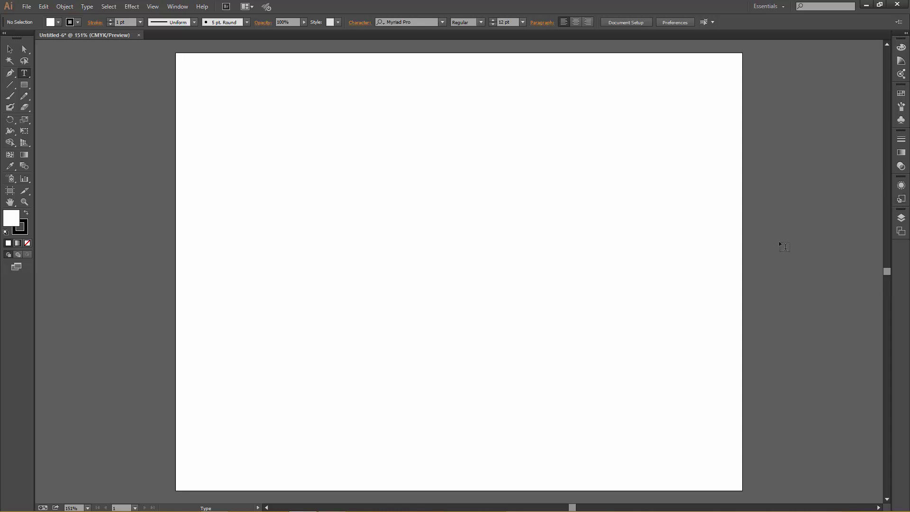
Step: Display the loaded actions
click(183, 7)
click(209, 104)
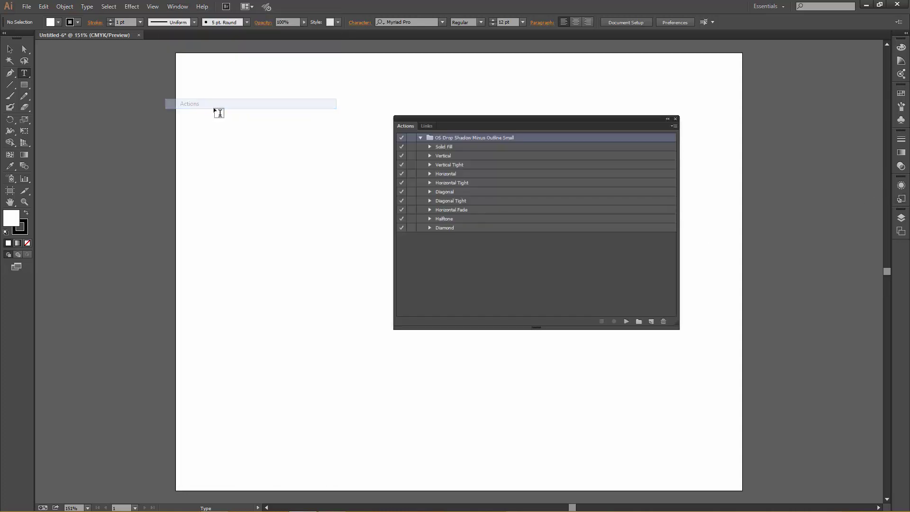
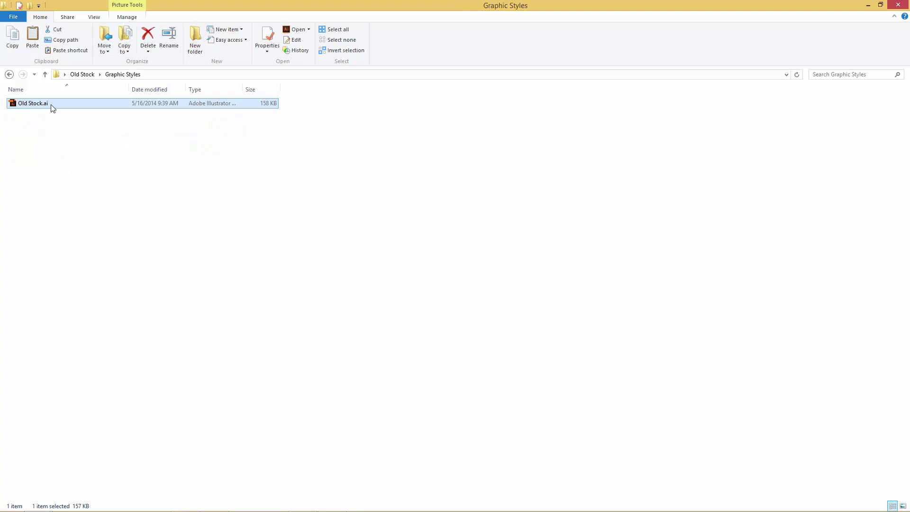
Step: Copy Old Stock.ai from the Old Stock package's Graphic Styles folder and close the folder window
right_click(108, 104)
click(148, 190)
click(898, 5)
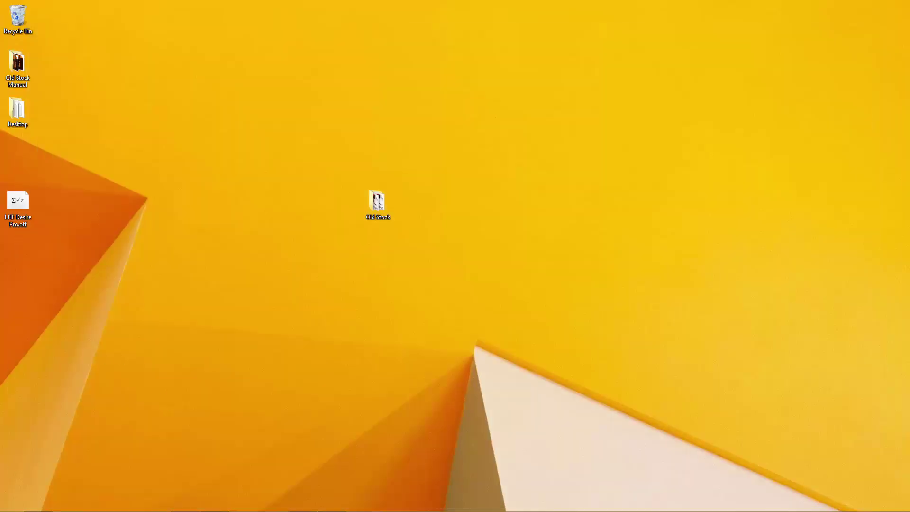
Step: Switch to File Explorer and open C:\Program Files\Adobe\Adobe Illustrator CC 2014\Presets\en_US\Graphic Styles
click(38, 506)
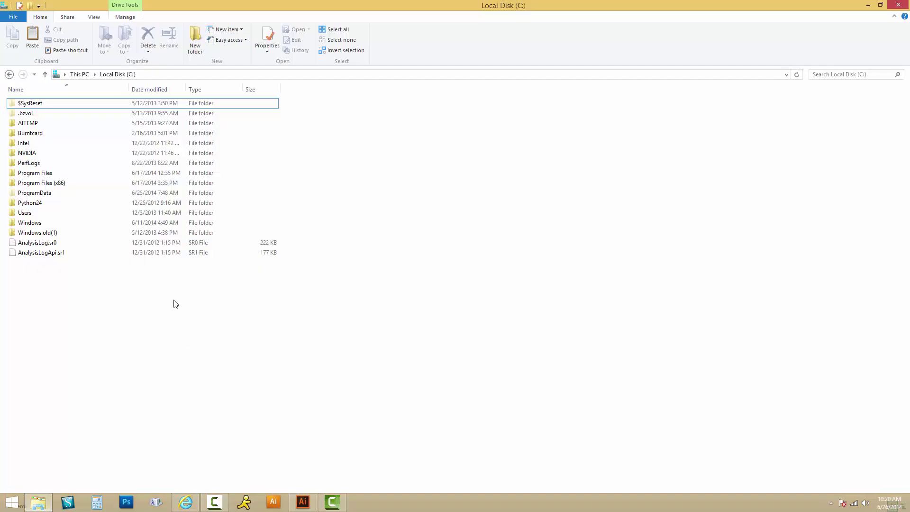
double_click(41, 174)
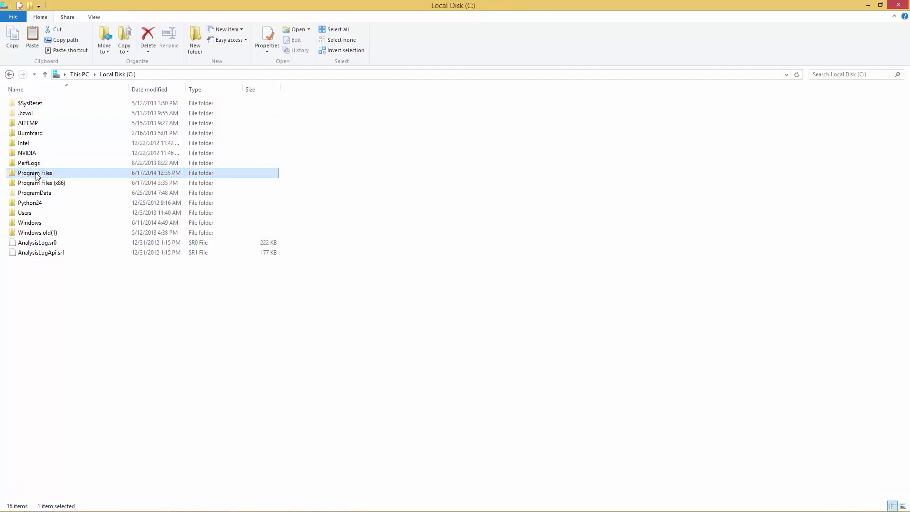
double_click(52, 114)
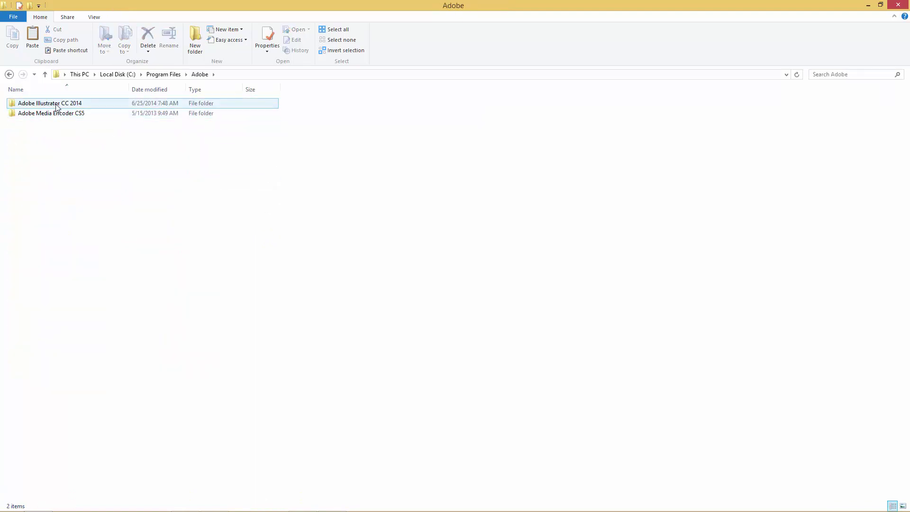
click(78, 116)
click(80, 105)
click(160, 186)
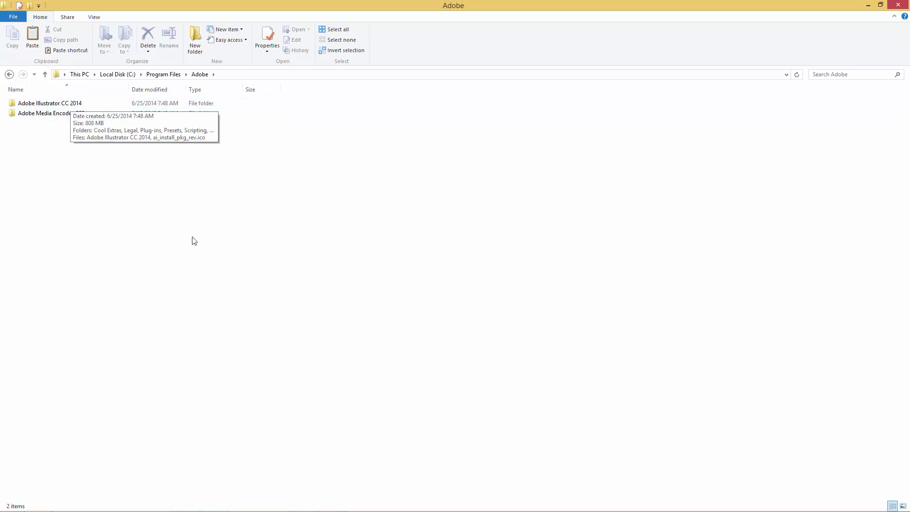
double_click(48, 104)
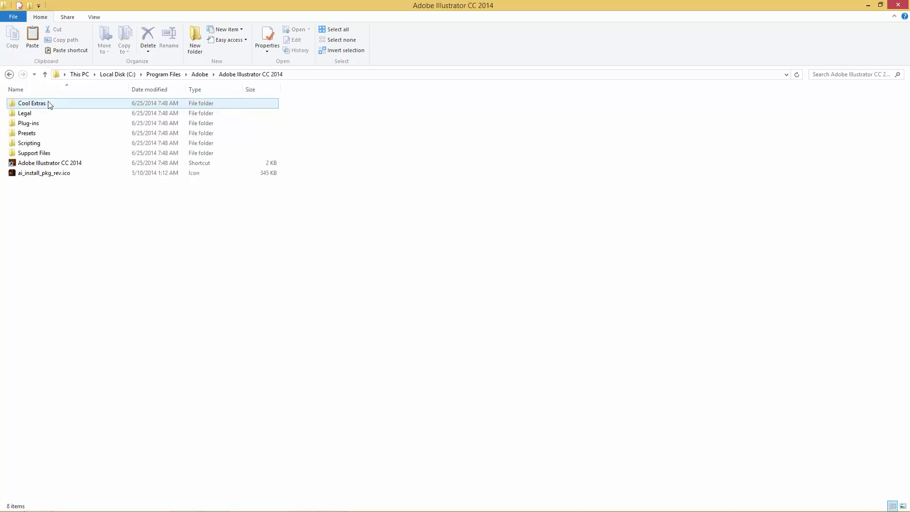
double_click(27, 133)
double_click(21, 103)
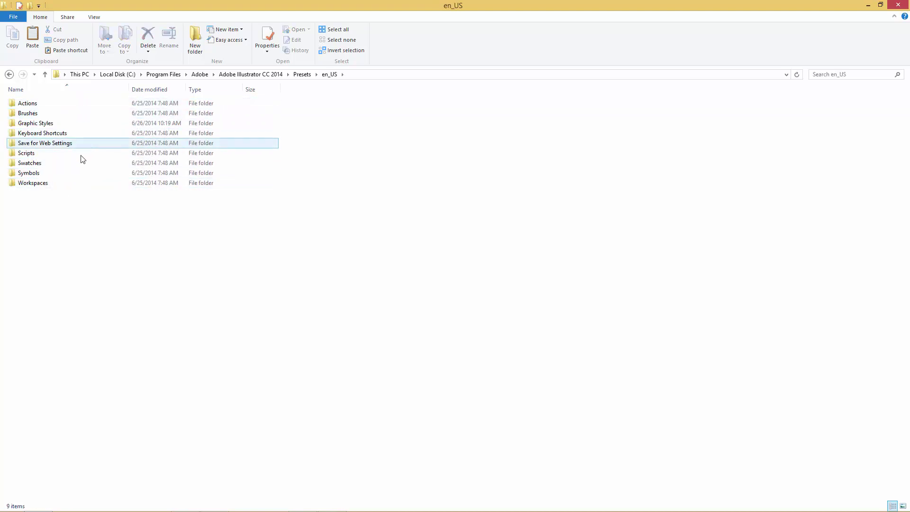
double_click(41, 124)
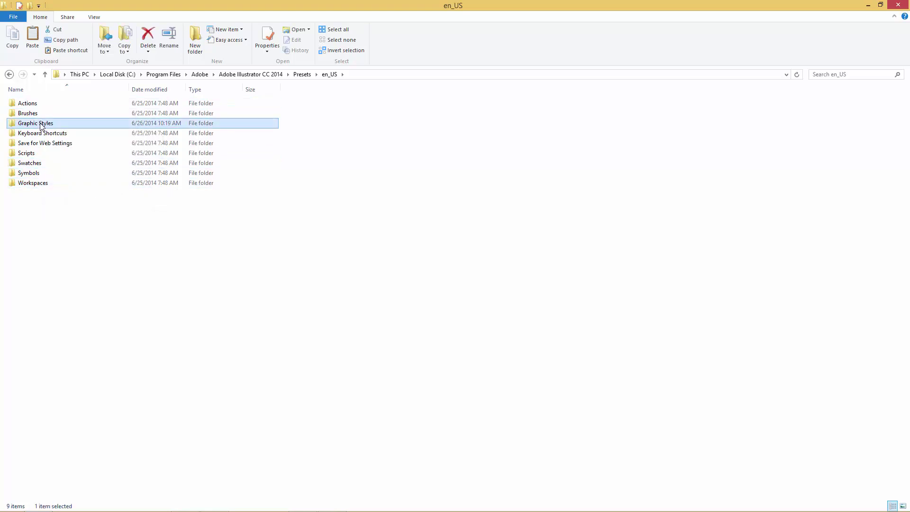
Step: Paste Old Stock.ai into Illustrator's Graphic Styles presets folder, grant administrator permission, and minimize the folder window
right_click(126, 270)
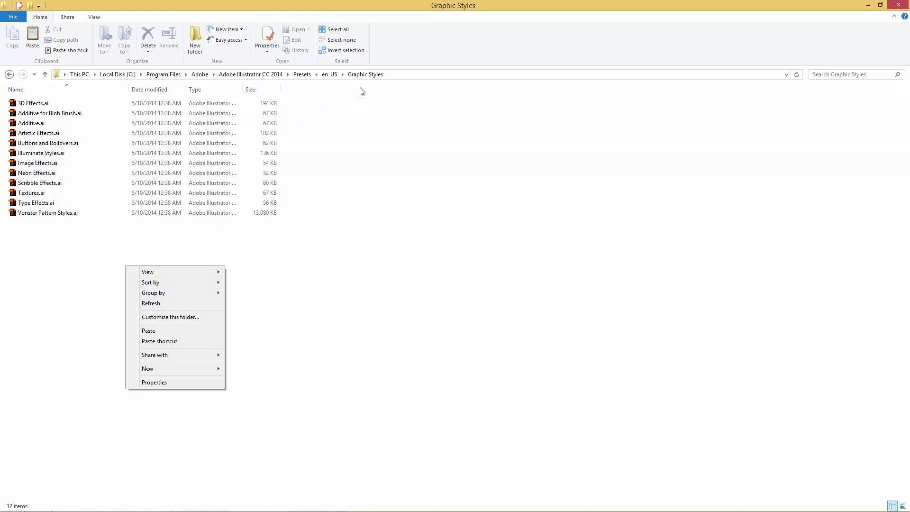
click(163, 331)
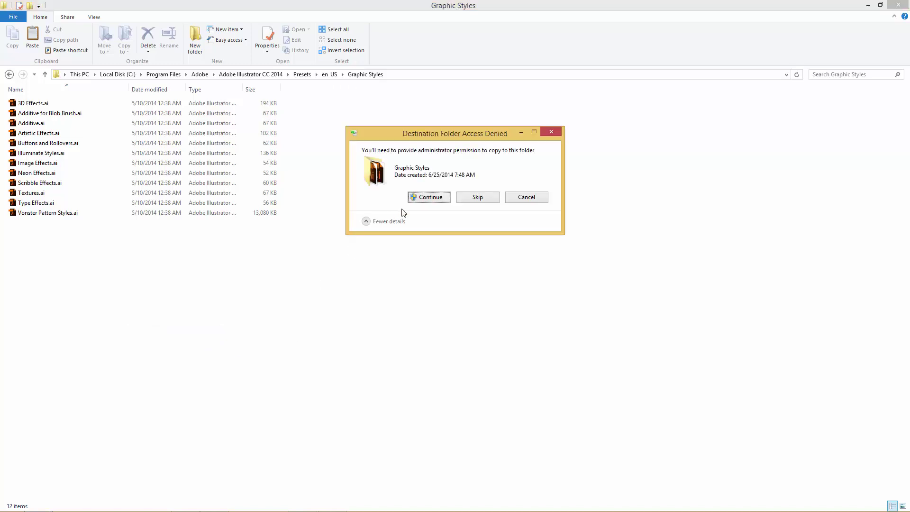
click(420, 198)
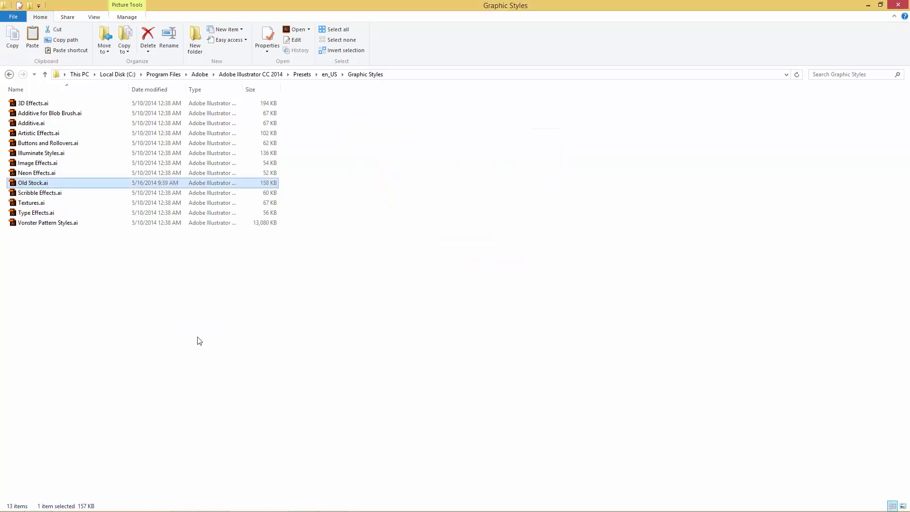
click(77, 301)
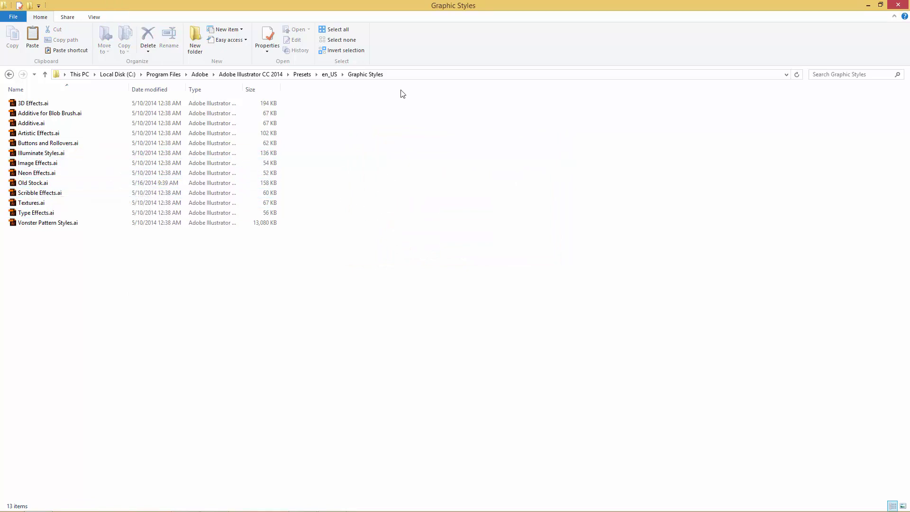
click(867, 6)
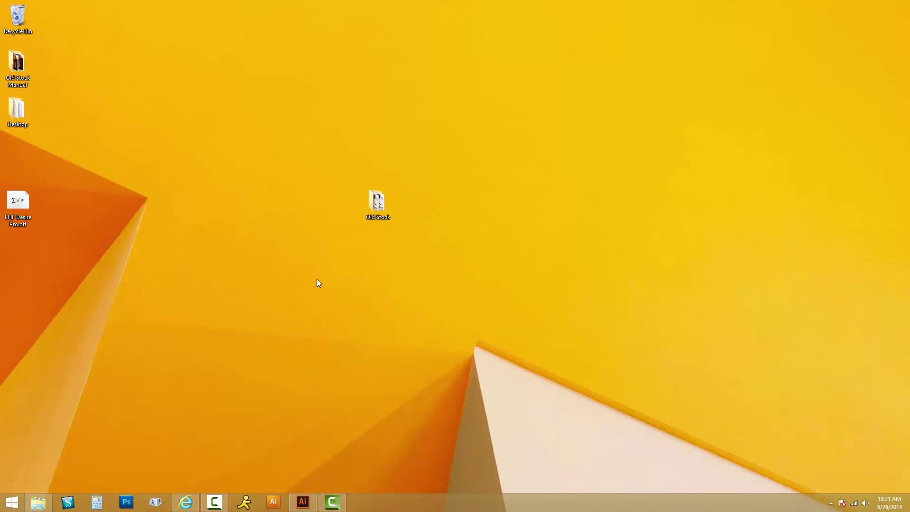
Step: Copy Old Stock.ai from the Swatches folder of the Old Stock package on the desktop and close the folder window
double_click(383, 203)
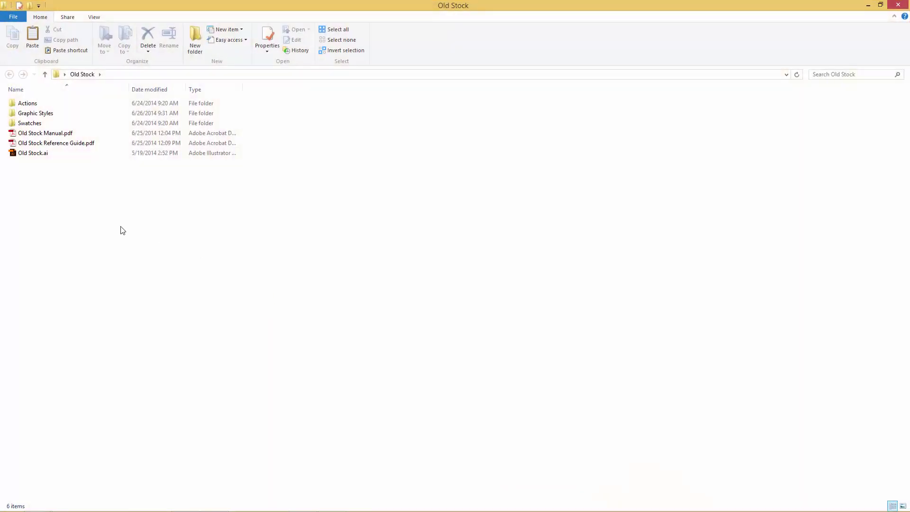
double_click(40, 125)
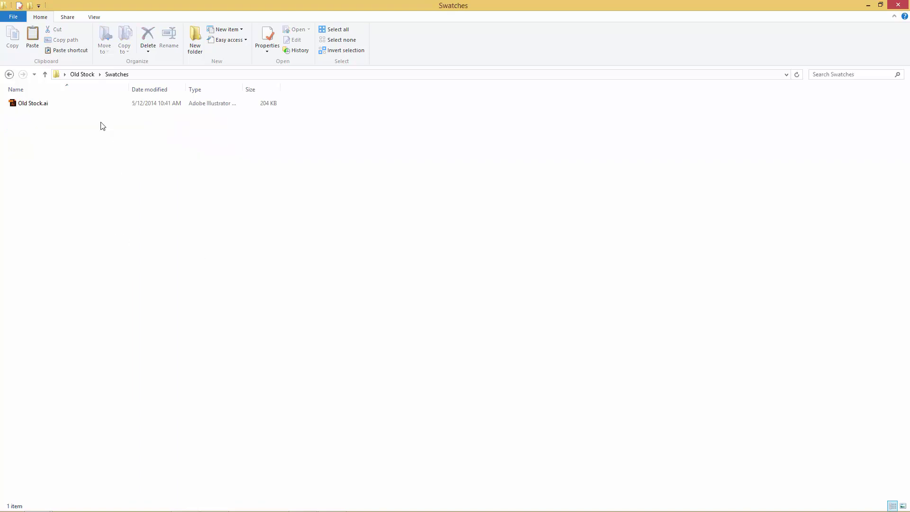
click(36, 106)
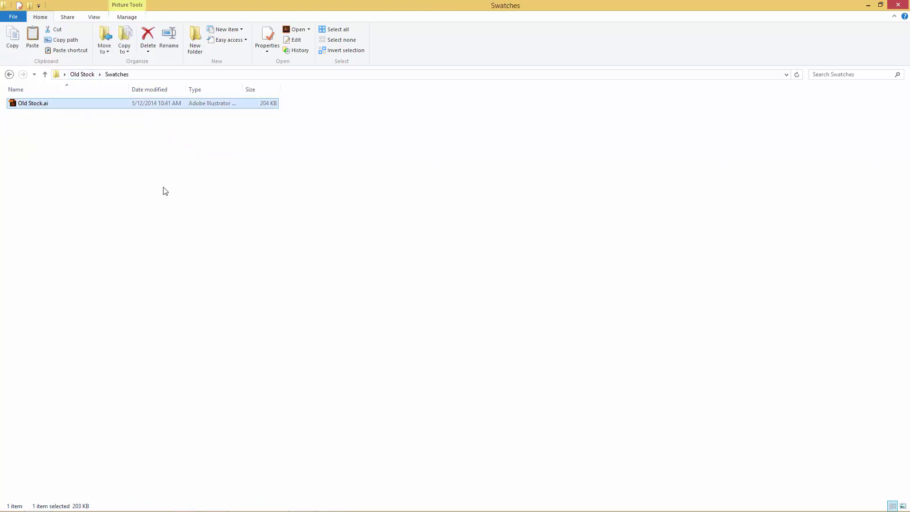
right_click(144, 104)
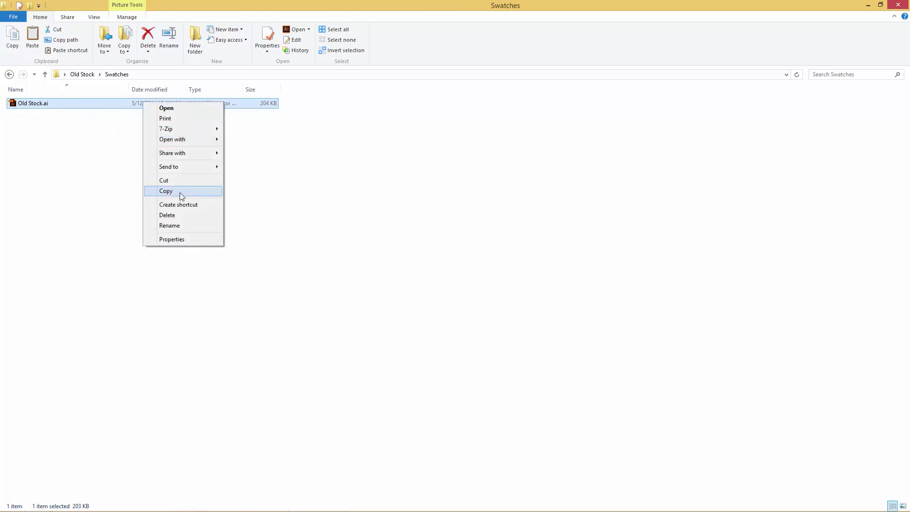
click(180, 192)
click(898, 4)
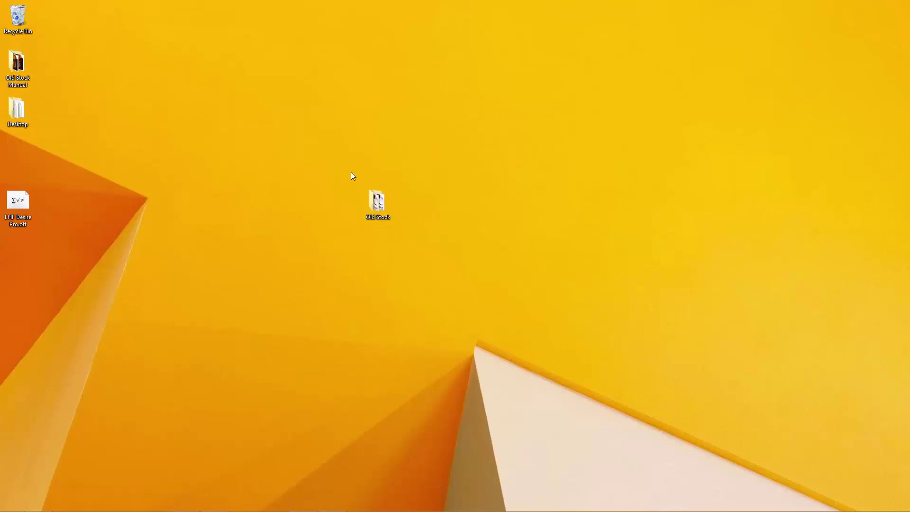
Step: Return to the presets folder window and open Adobe Illustrator CC 2014\Presets\en_US\Swatches
click(38, 502)
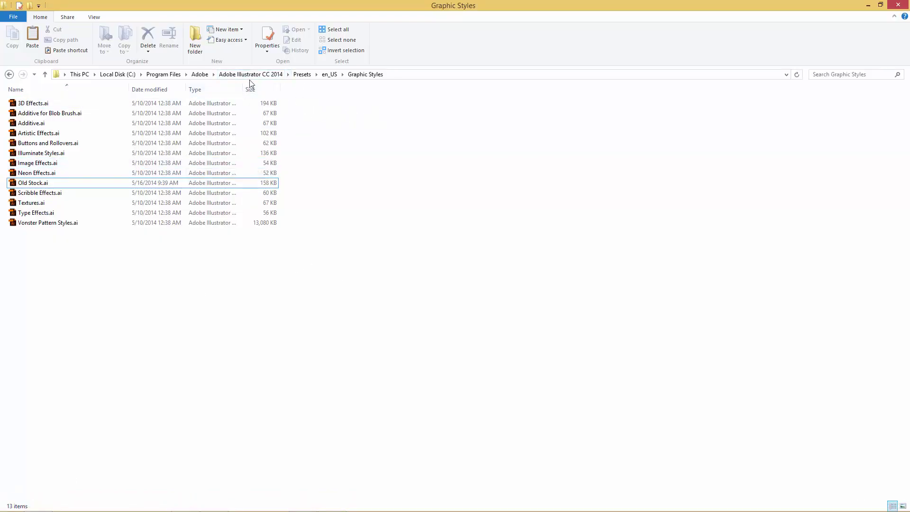
click(302, 75)
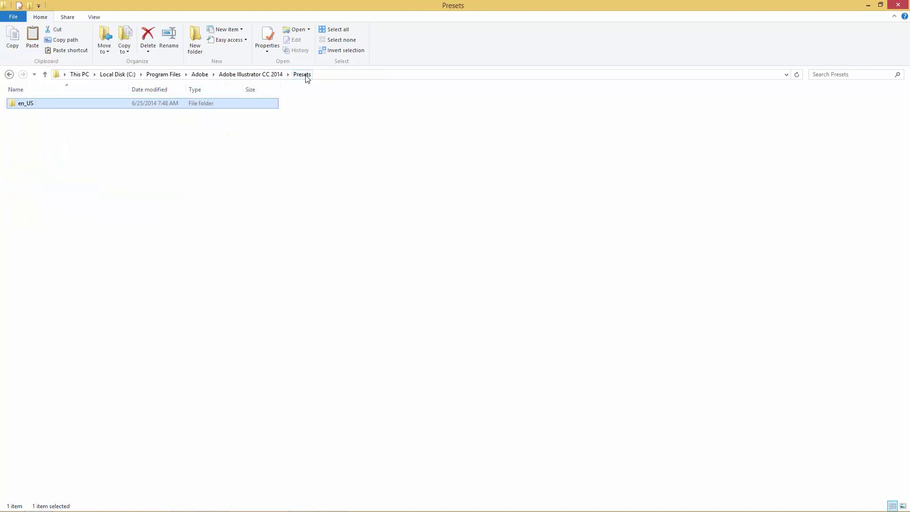
double_click(33, 109)
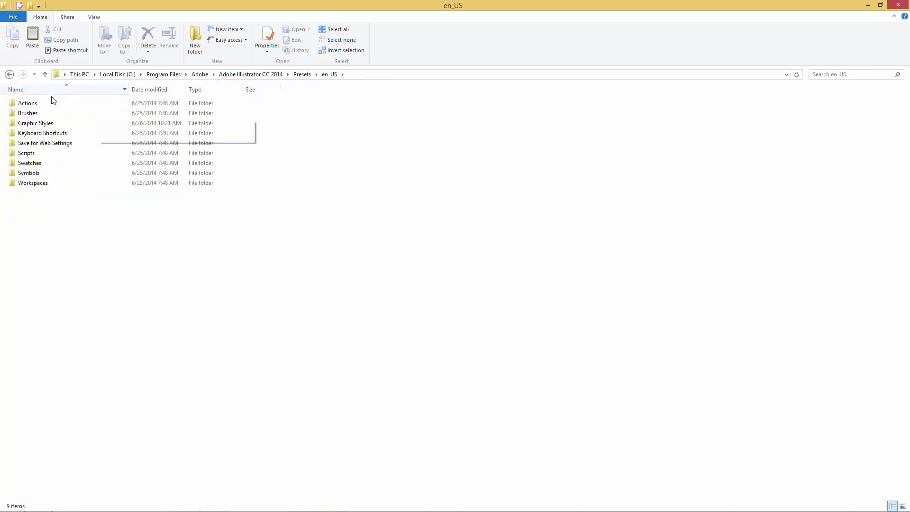
double_click(57, 166)
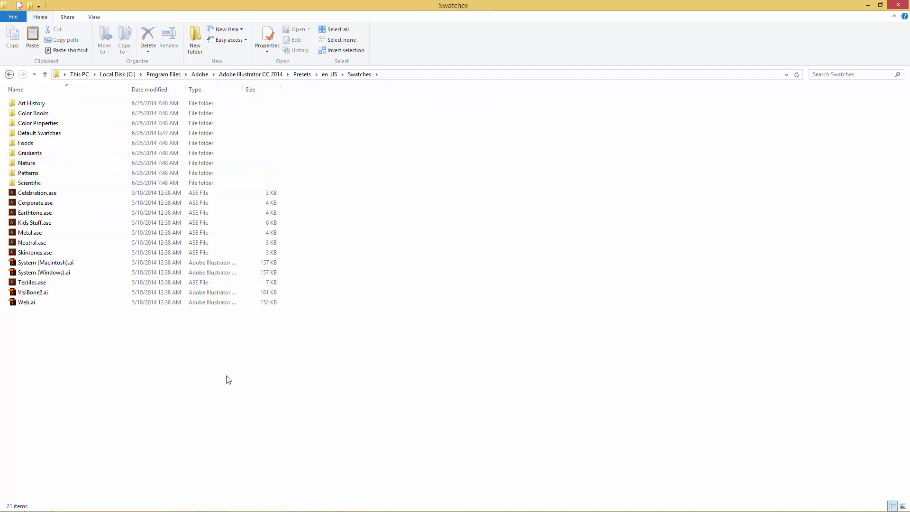
Step: Paste Old Stock.ai into the Swatches presets folder with administrator permission and close the folder window
right_click(157, 342)
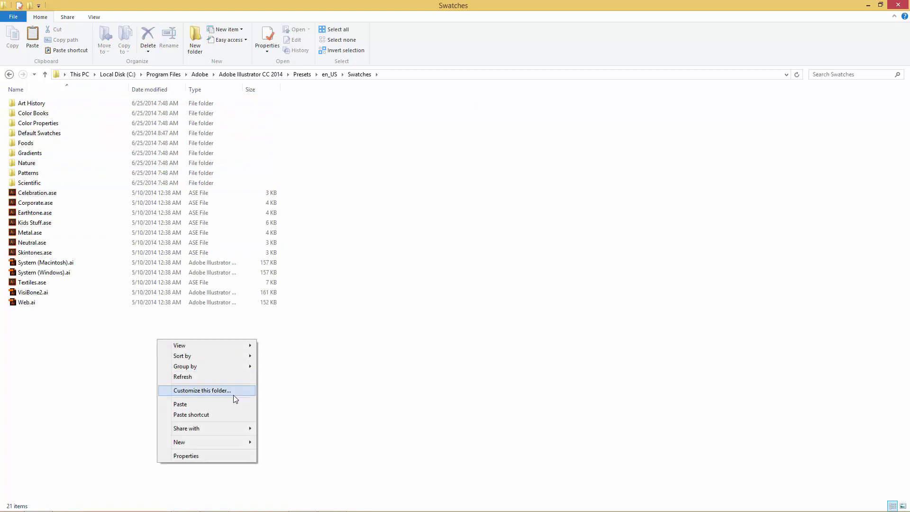
click(196, 404)
click(428, 199)
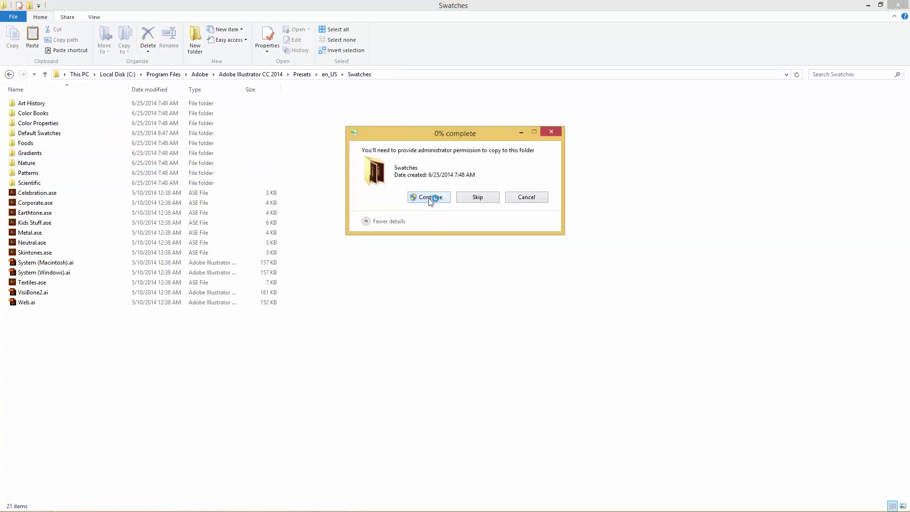
click(78, 377)
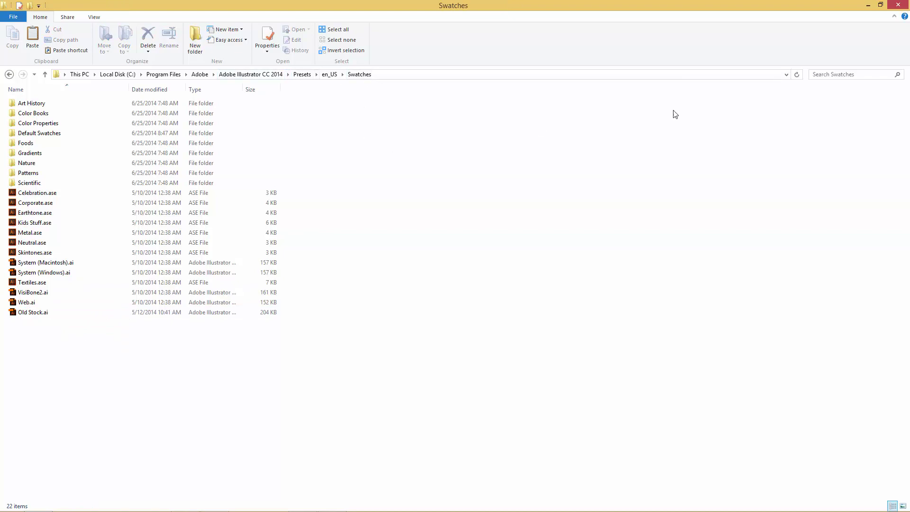
click(897, 6)
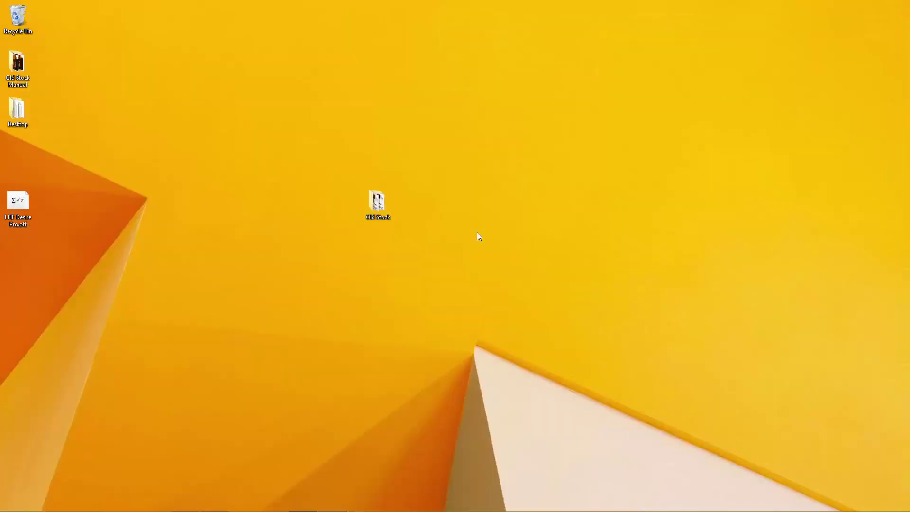
Step: Switch to Illustrator and create a new landscape Letter document, 792 x 612 px, in CMYK at 300 ppi
mouse_move(266, 506)
click(302, 502)
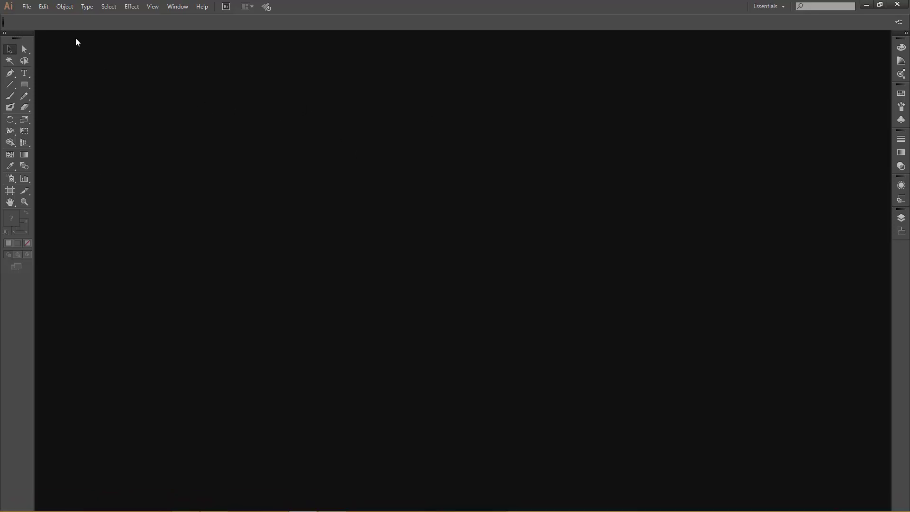
click(27, 7)
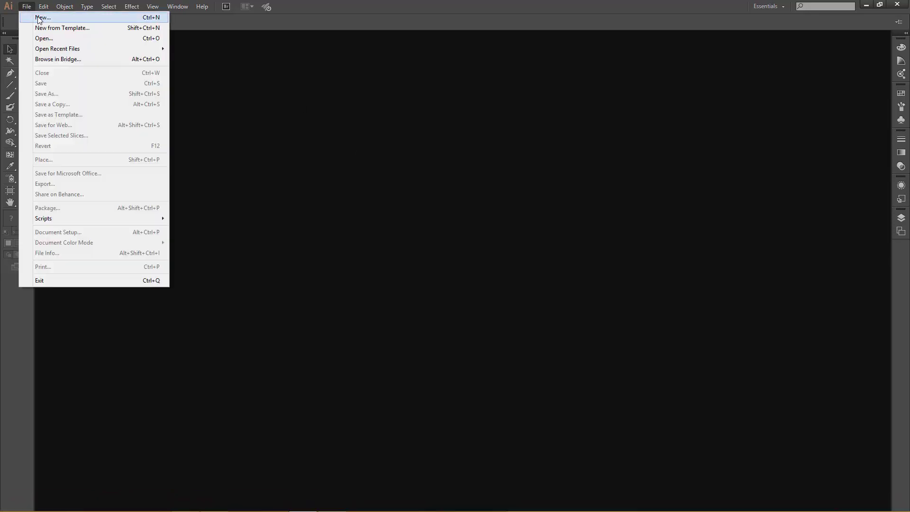
click(38, 19)
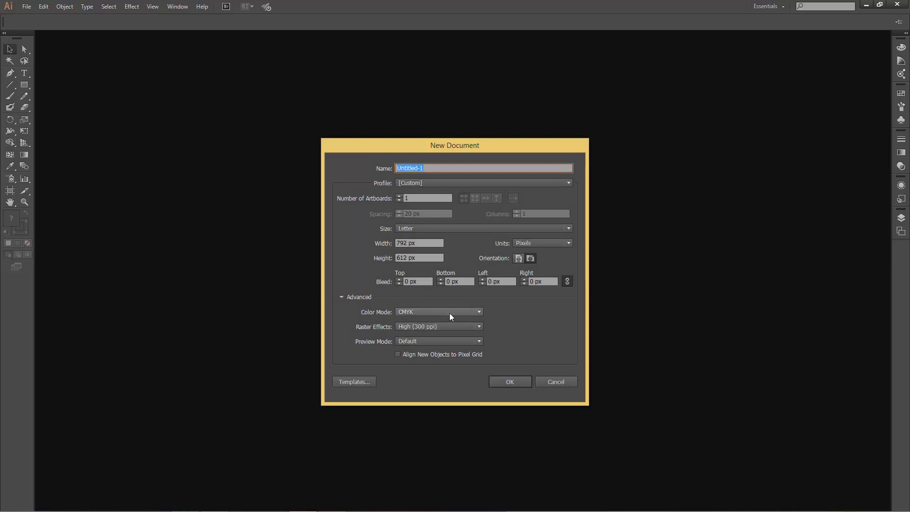
click(511, 381)
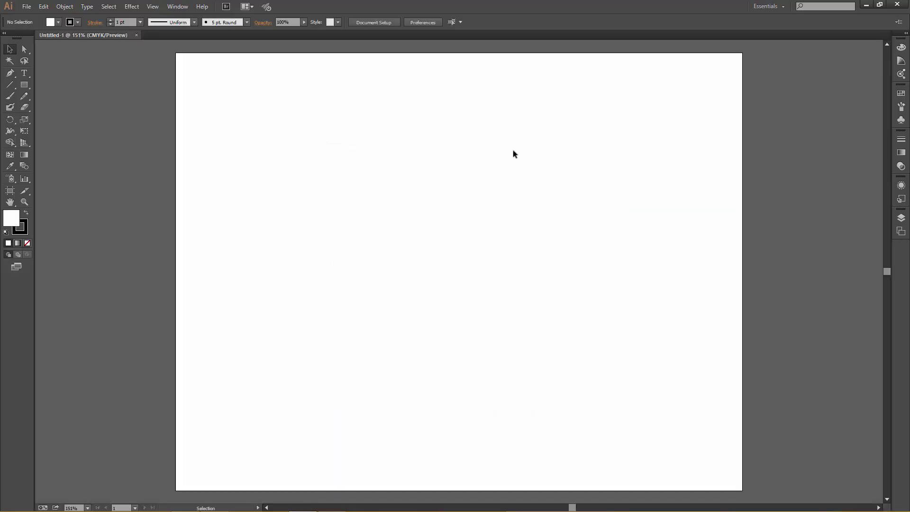
Step: Display the document's swatches and open the Old Stock swatch library
click(901, 94)
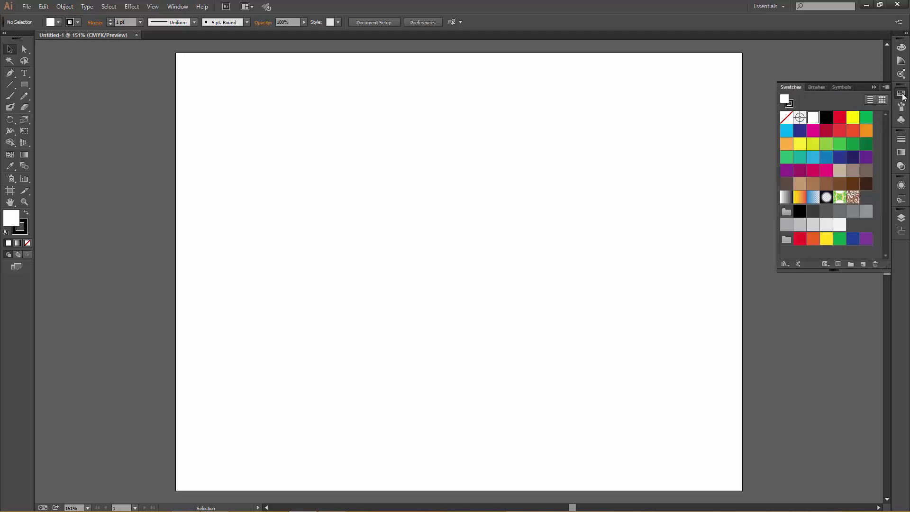
click(177, 6)
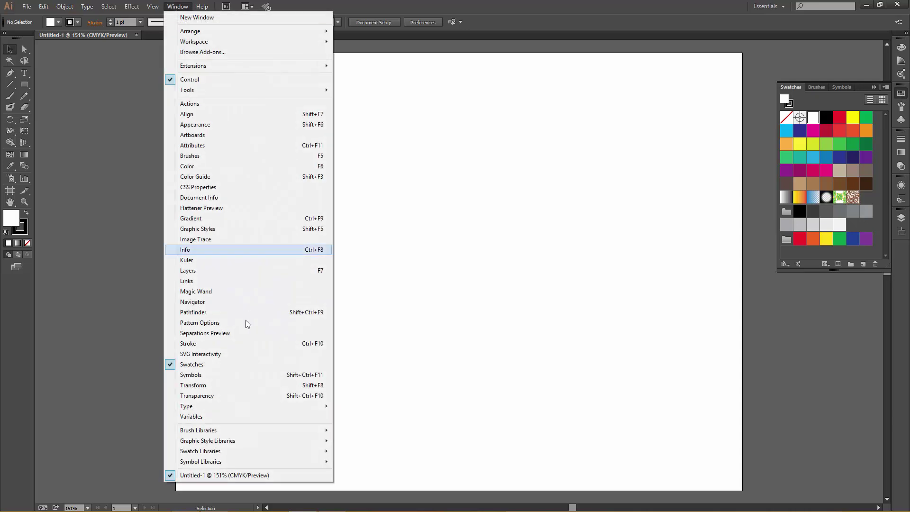
click(885, 87)
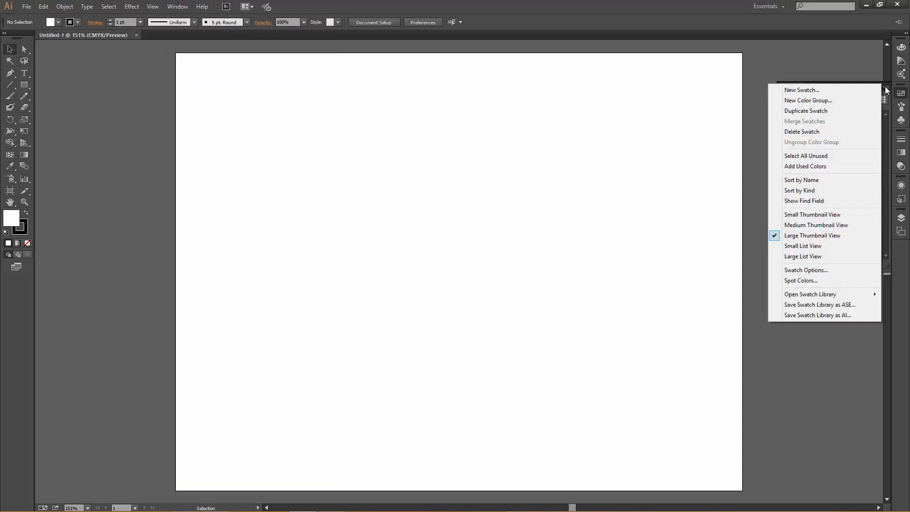
mouse_move(814, 294)
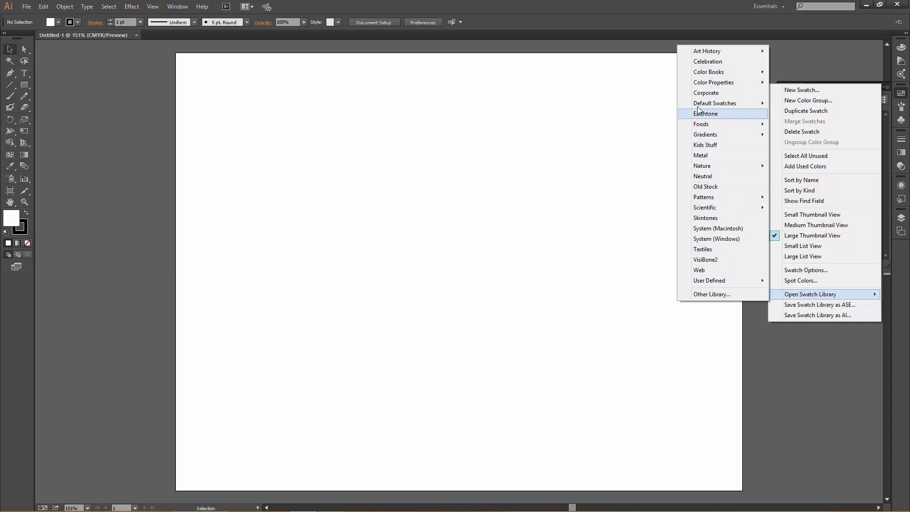
click(711, 190)
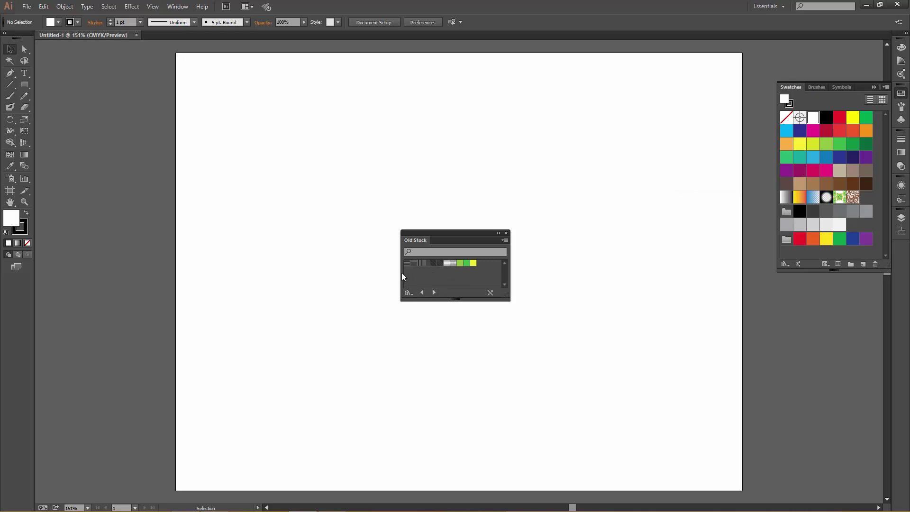
Step: Add all the Old Stock library swatches to the document's swatches and close the library
shift+click(473, 263)
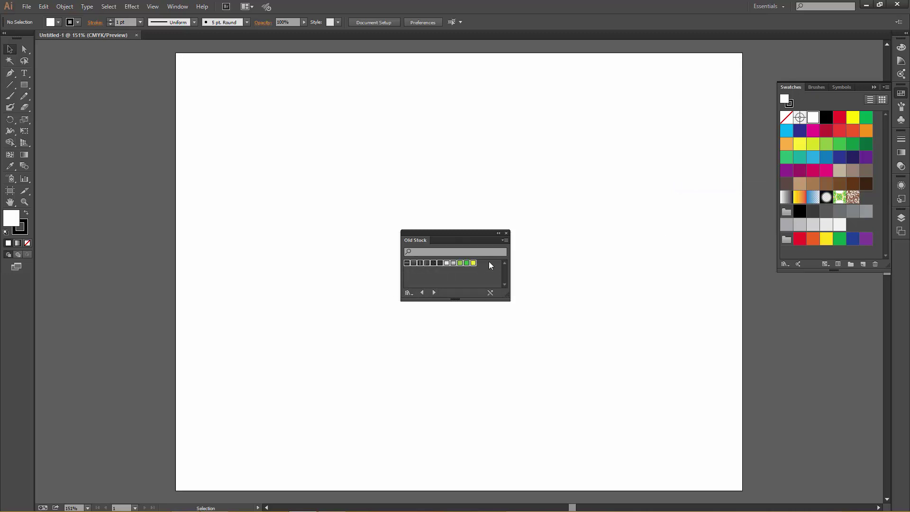
click(504, 239)
click(516, 242)
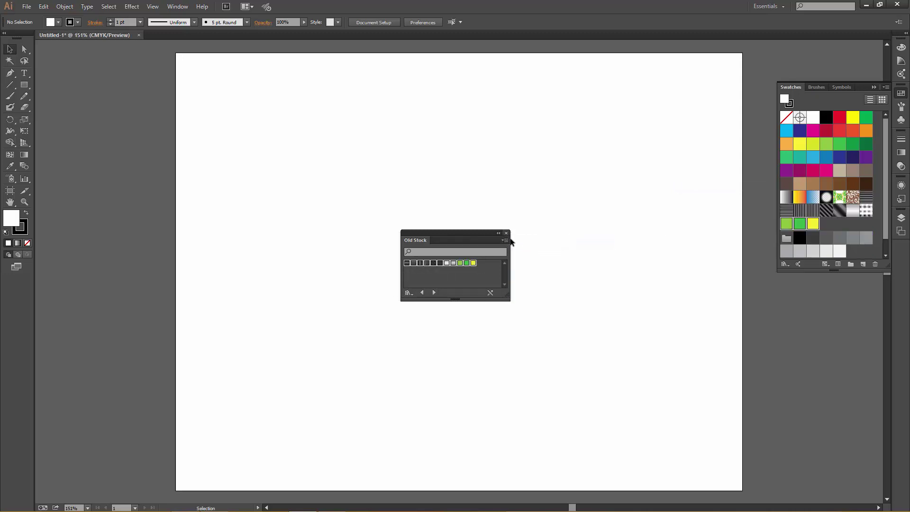
click(506, 233)
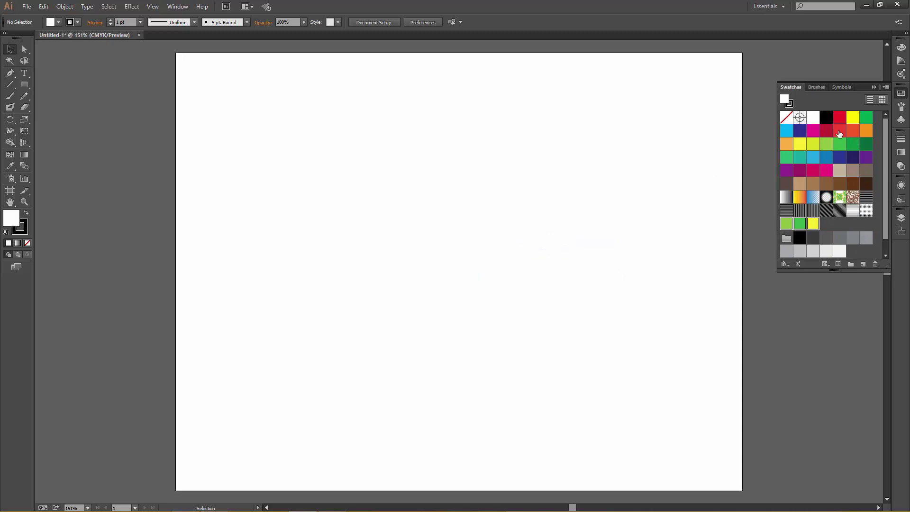
Step: Display the document's graphic styles and open the Old Stock graphic style library
click(903, 187)
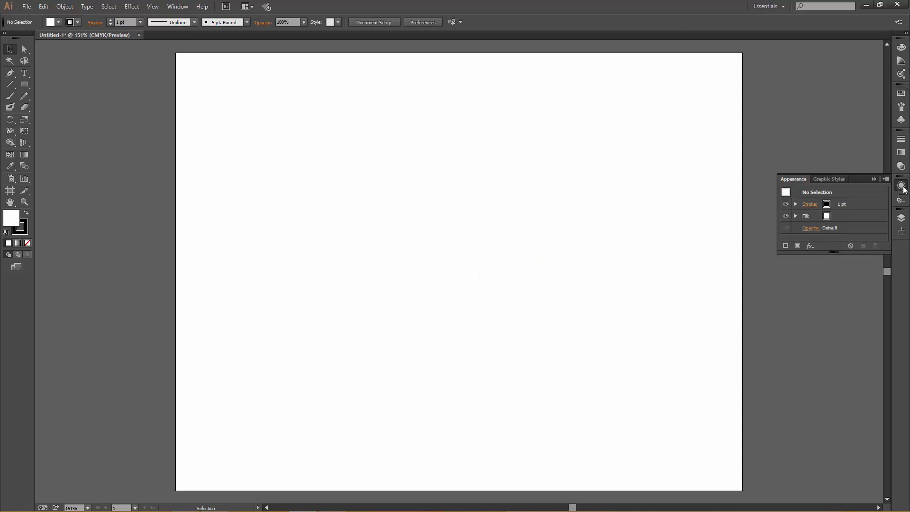
click(832, 179)
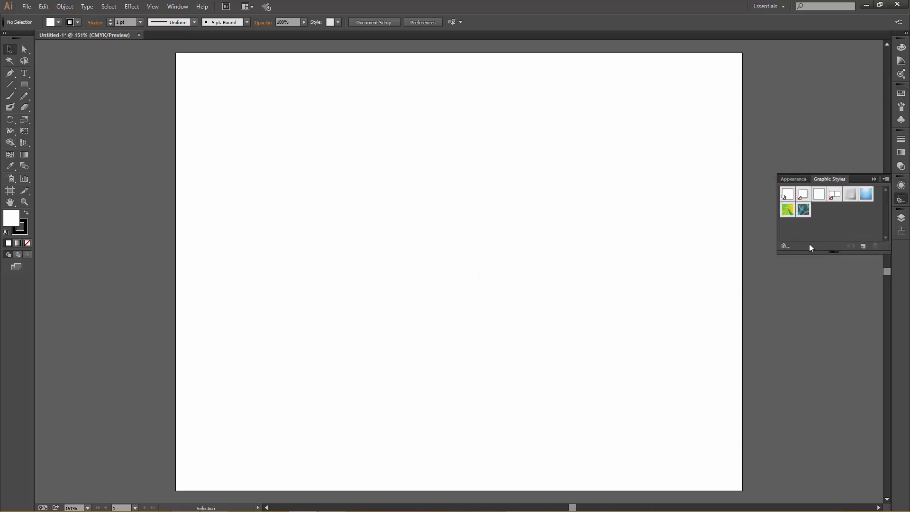
click(885, 180)
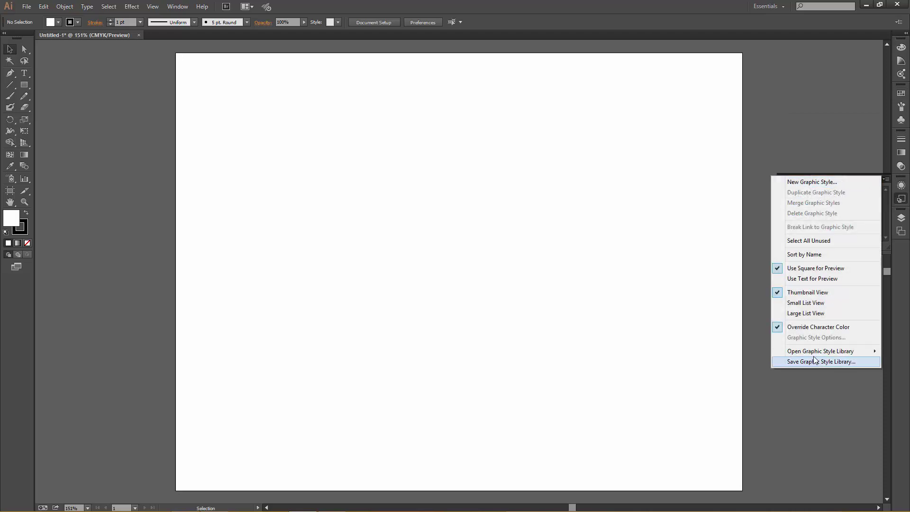
mouse_move(819, 351)
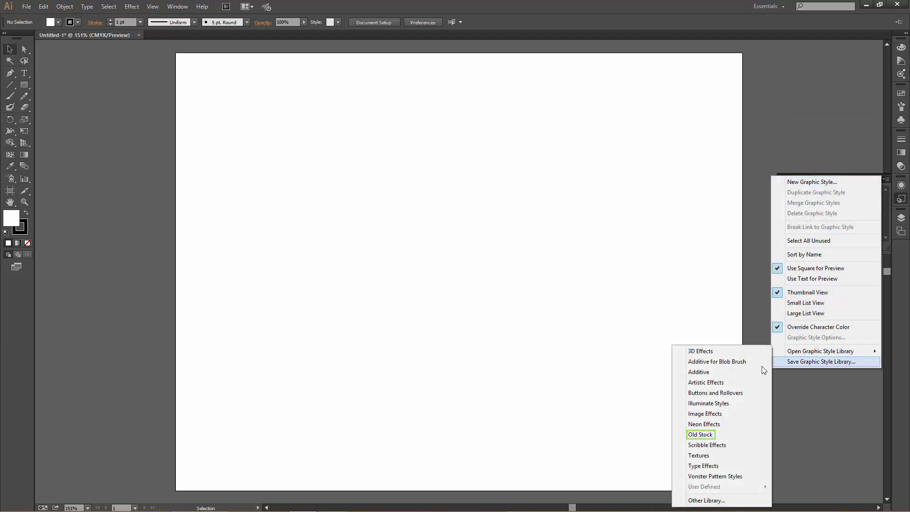
click(700, 434)
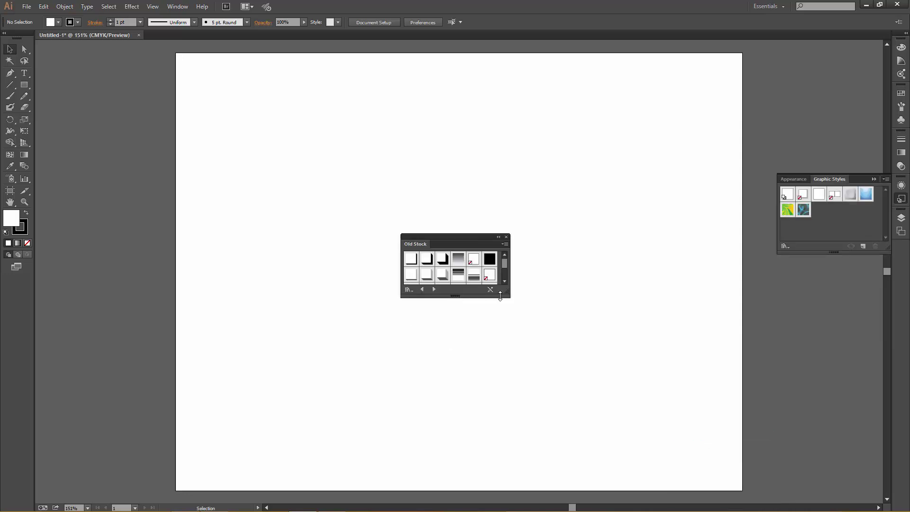
Step: Enlarge the Old Stock graphic style library, add all its styles to the new document, and close the library
drag(506, 295, 536, 352)
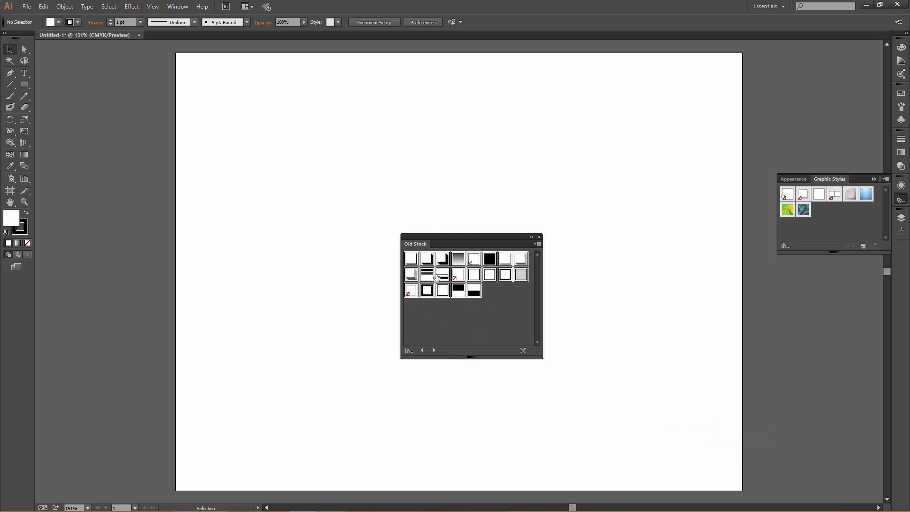
click(537, 244)
click(569, 247)
click(539, 236)
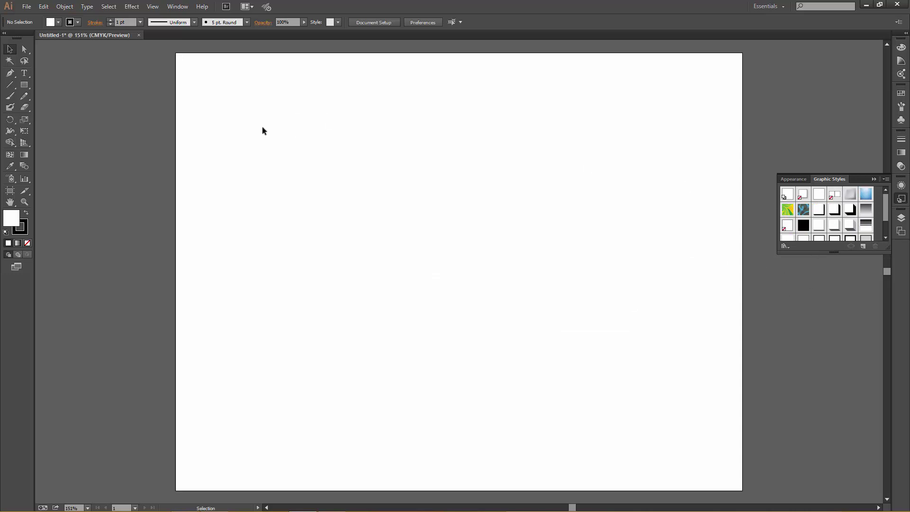
Step: Show the installed Old Stock actions in the new document
click(180, 6)
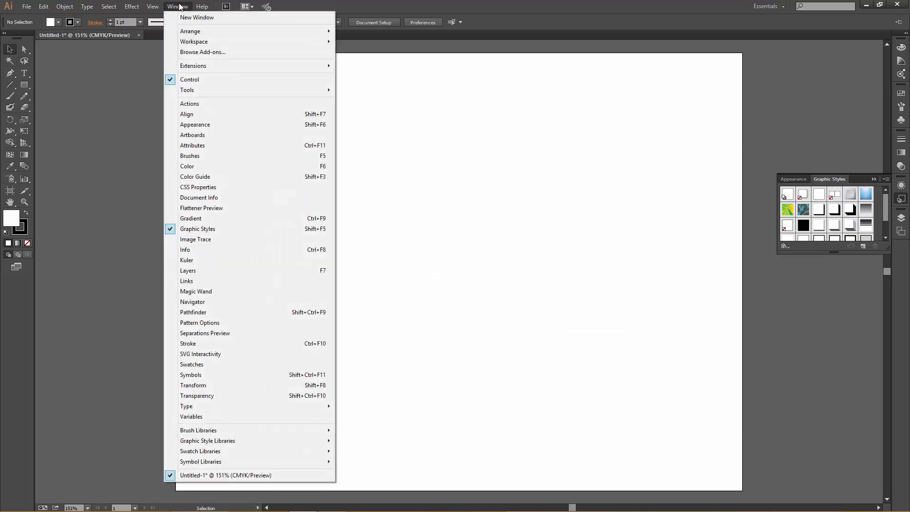
click(207, 104)
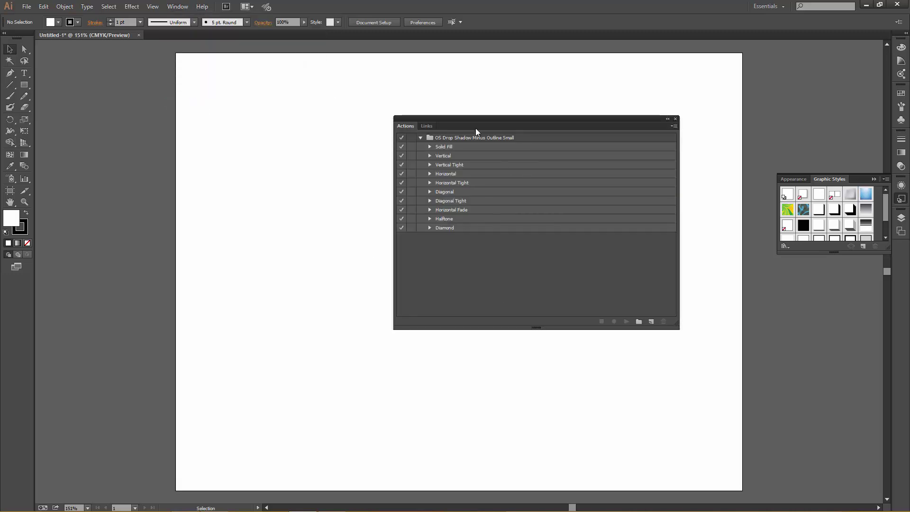